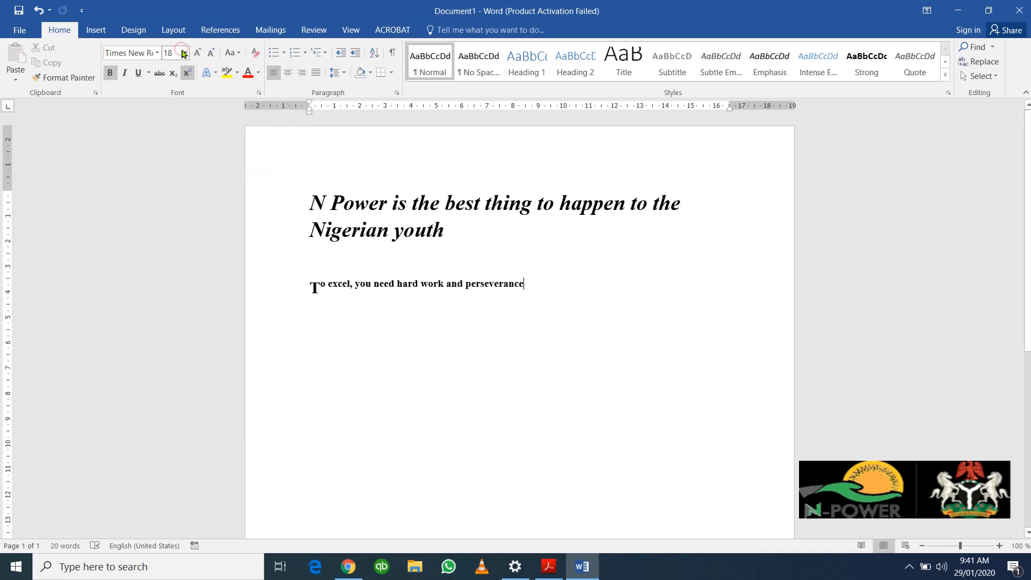
# Step: Give the bold italic 24-point N Power heading a yellow text highlight
pyautogui.click(183, 49)
pyautogui.click(183, 49)
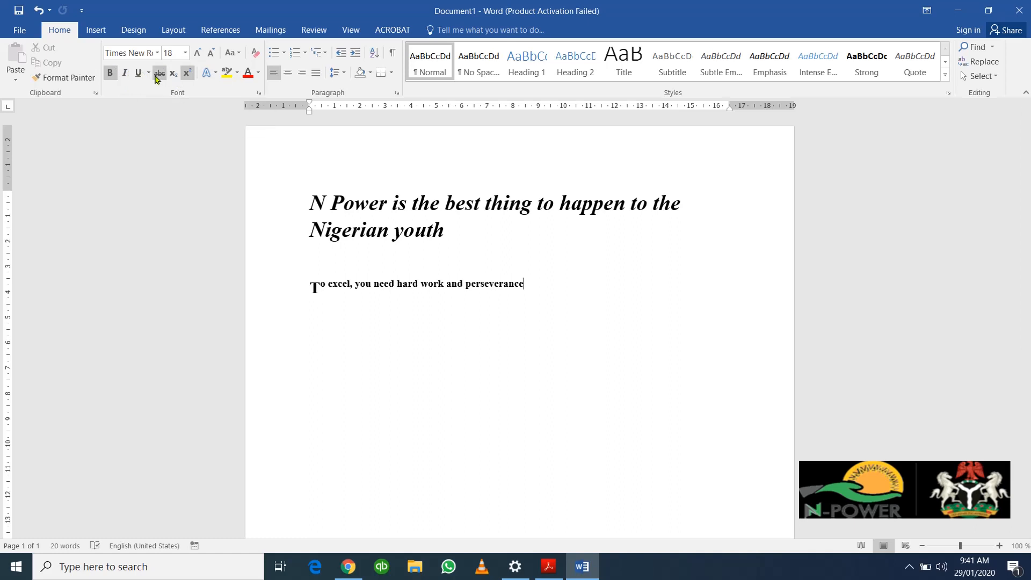
pyautogui.click(188, 73)
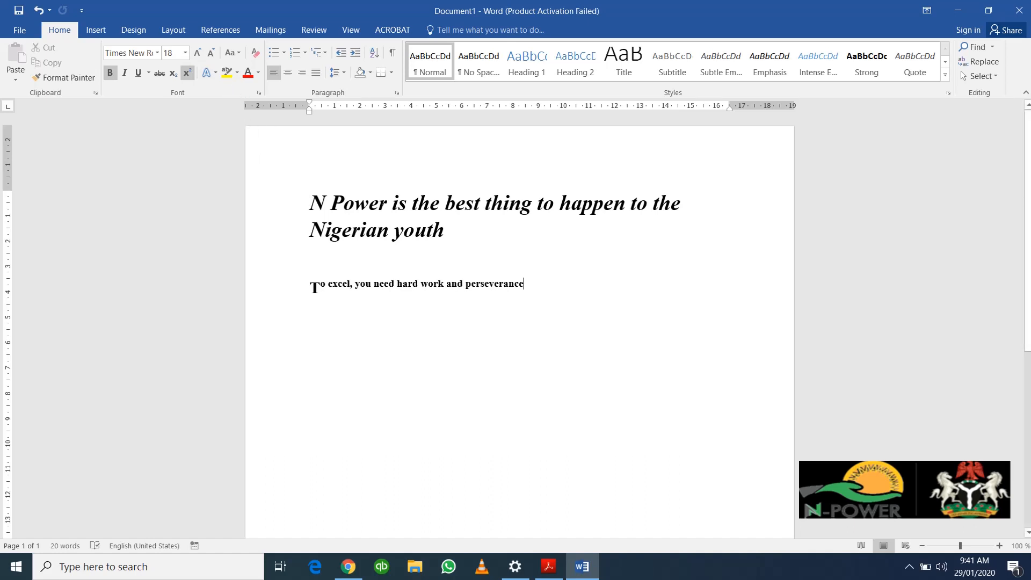
pyautogui.tripleClick(311, 203)
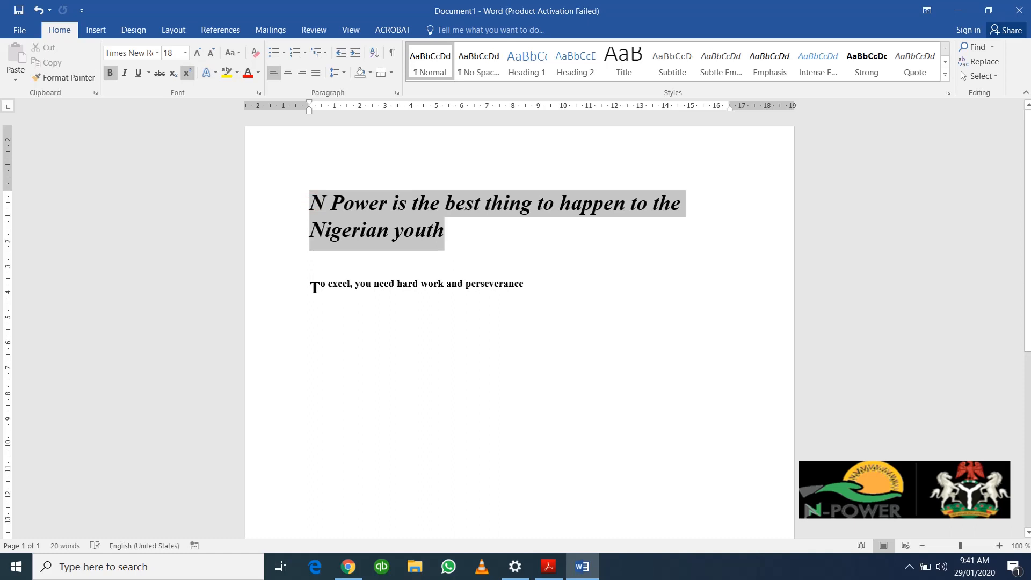
pyautogui.click(311, 203)
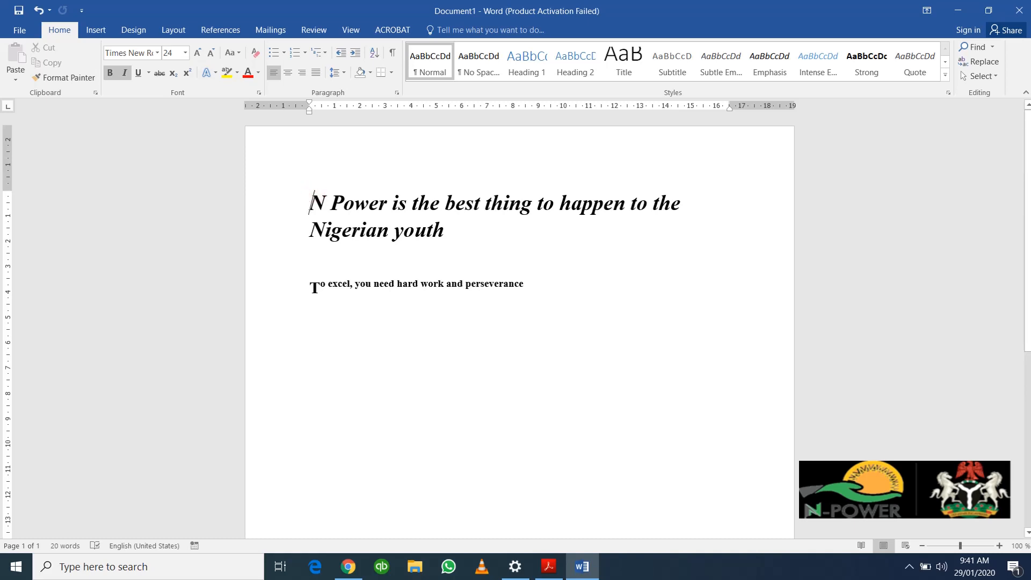
pyautogui.moveTo(309, 203); pyautogui.dragTo(444, 236)
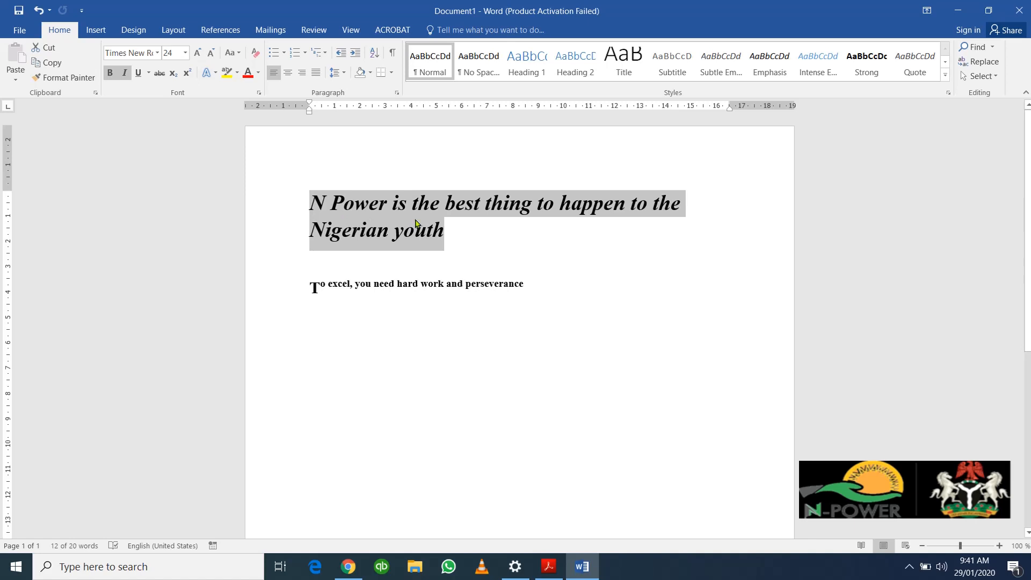
pyautogui.click(236, 73)
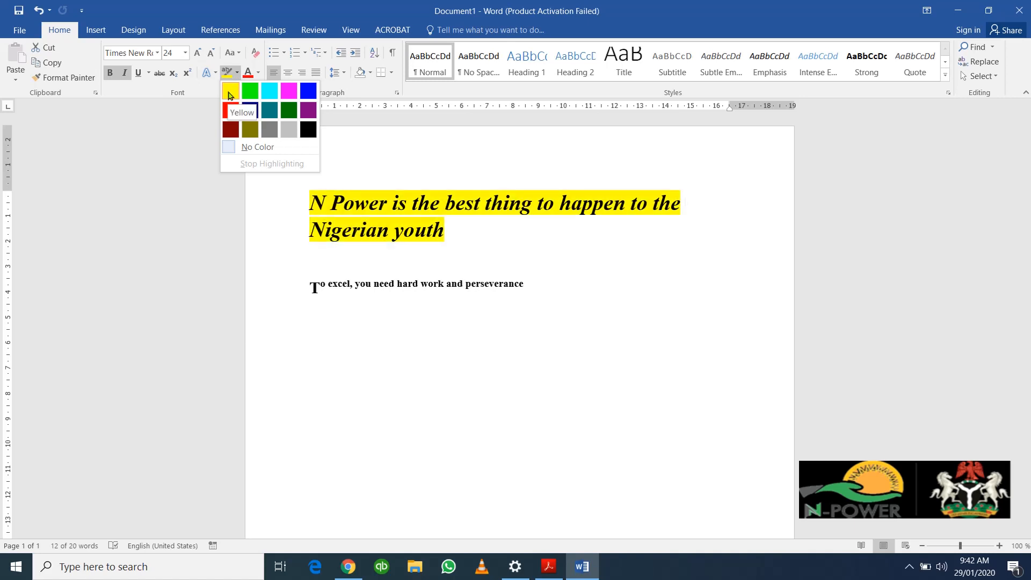
pyautogui.click(229, 92)
pyautogui.press('Right')
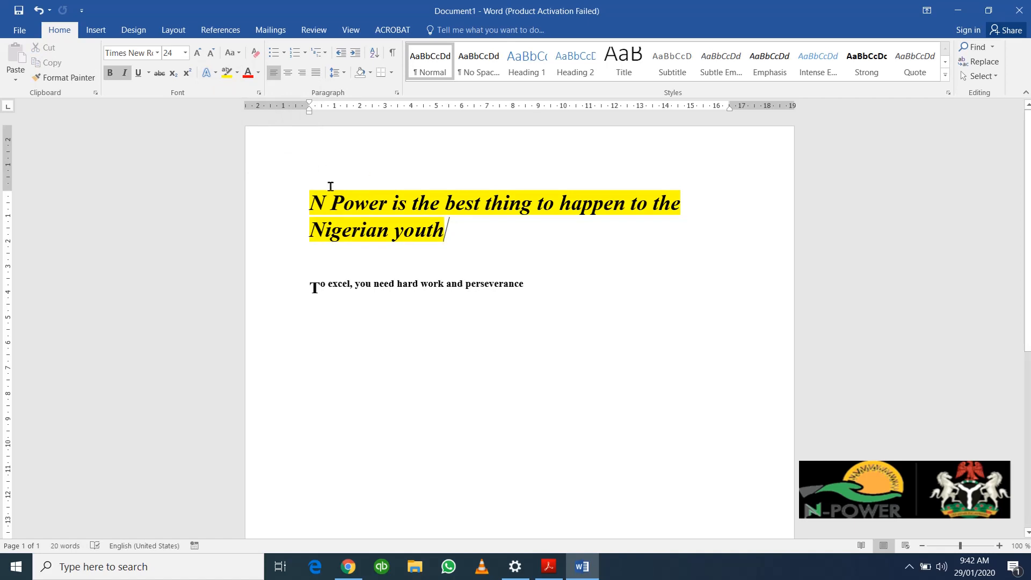
pyautogui.click(307, 203)
pyautogui.tripleClick(309, 202)
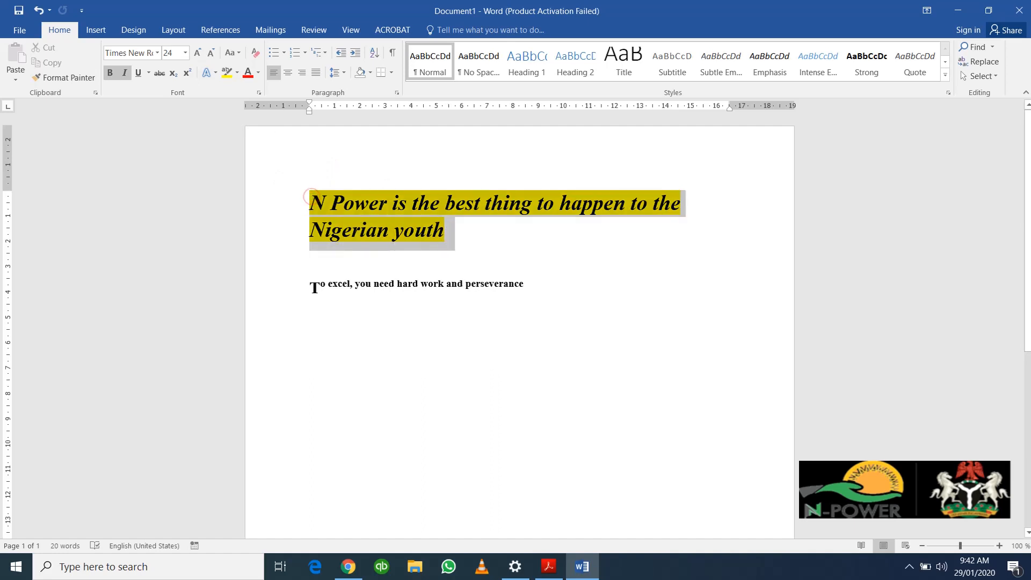
pyautogui.rightClick(419, 201)
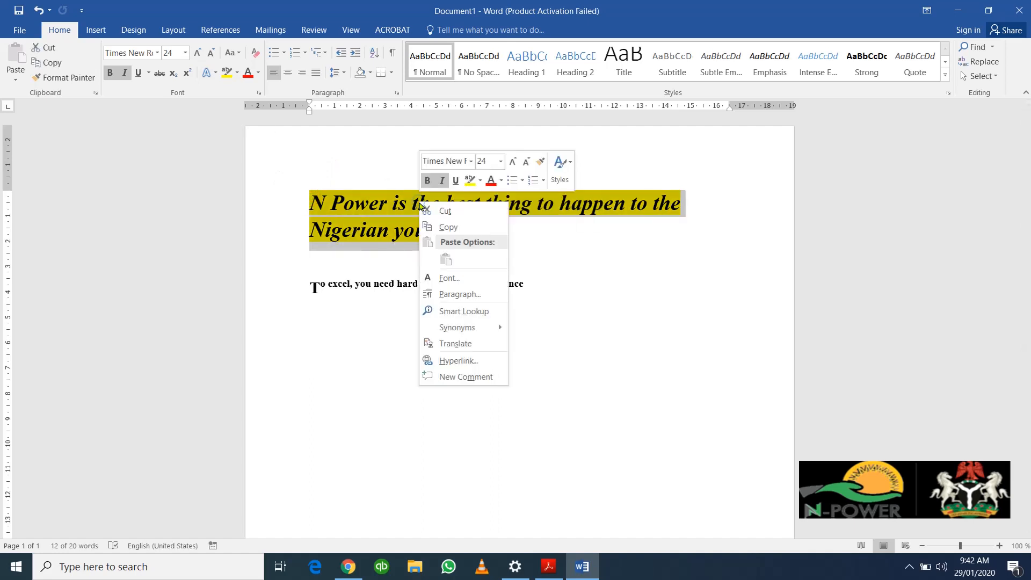
pyautogui.click(470, 181)
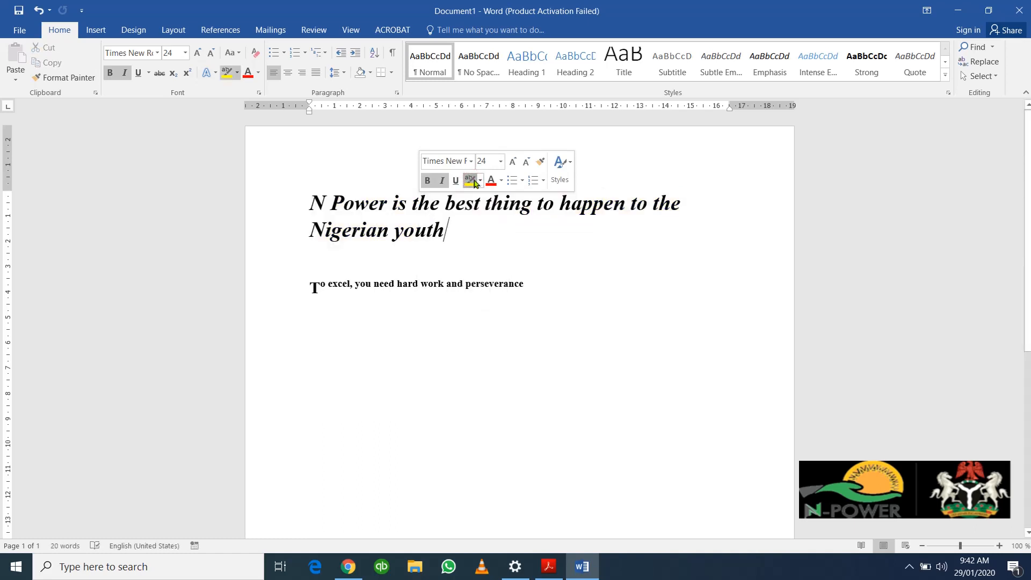
pyautogui.click(480, 181)
pyautogui.click(477, 198)
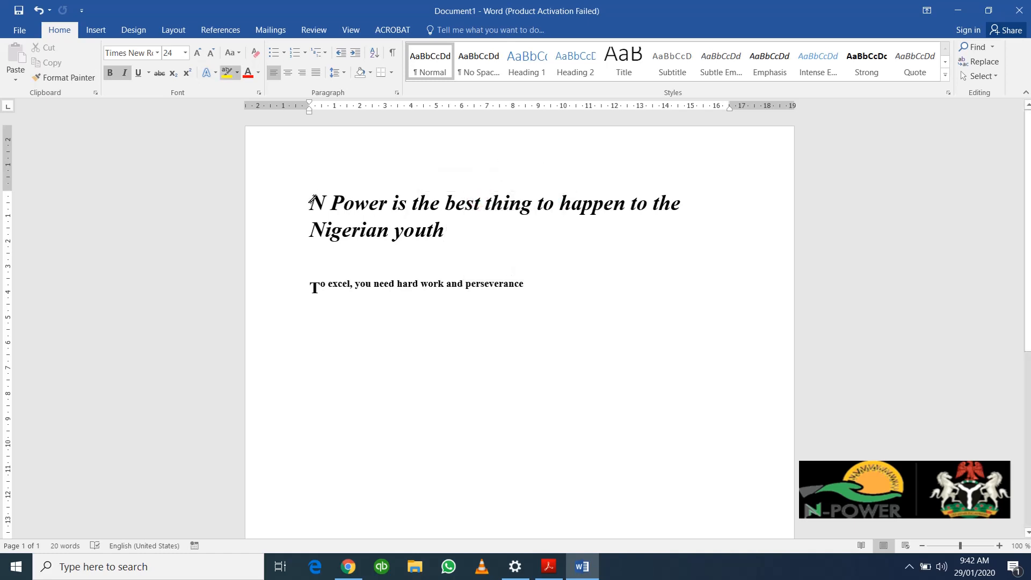
pyautogui.moveTo(312, 200); pyautogui.dragTo(452, 230)
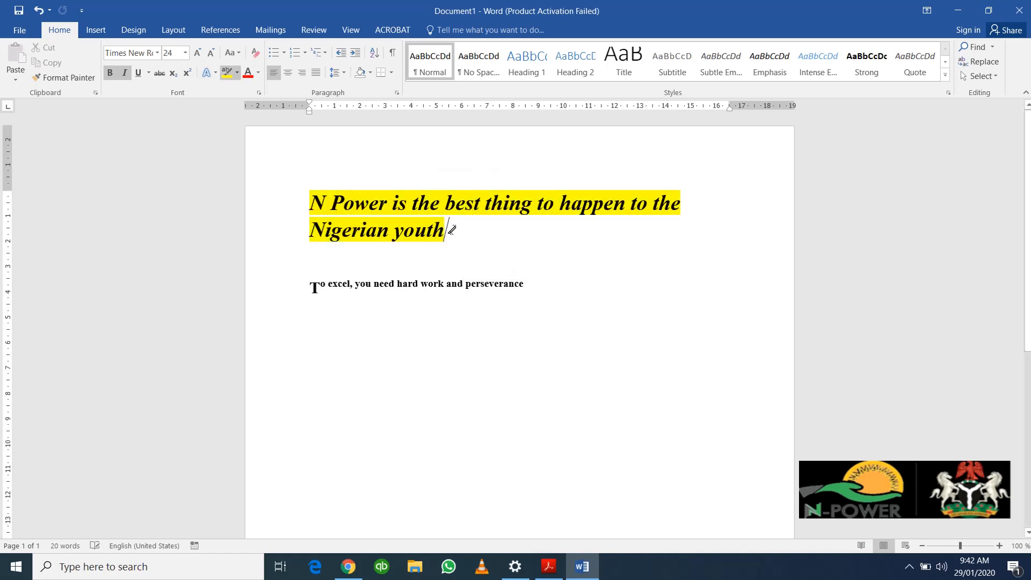
pyautogui.click(446, 281)
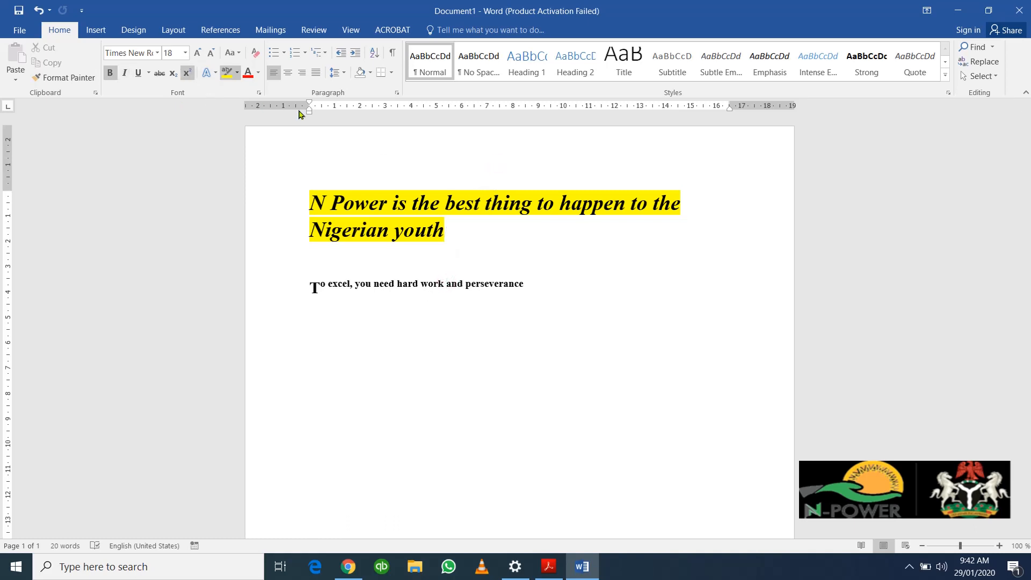
pyautogui.rightClick(369, 206)
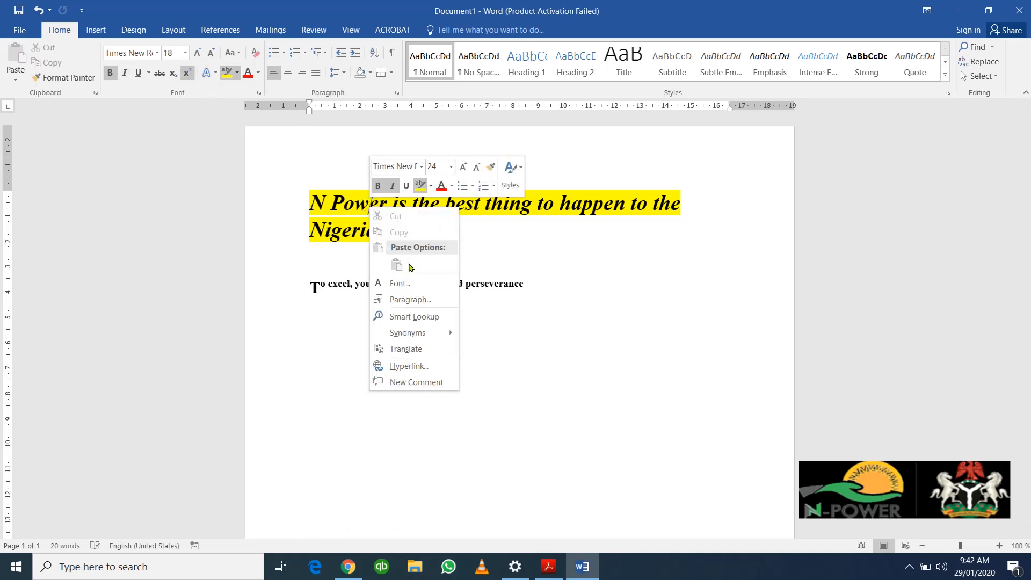
pyautogui.click(423, 187)
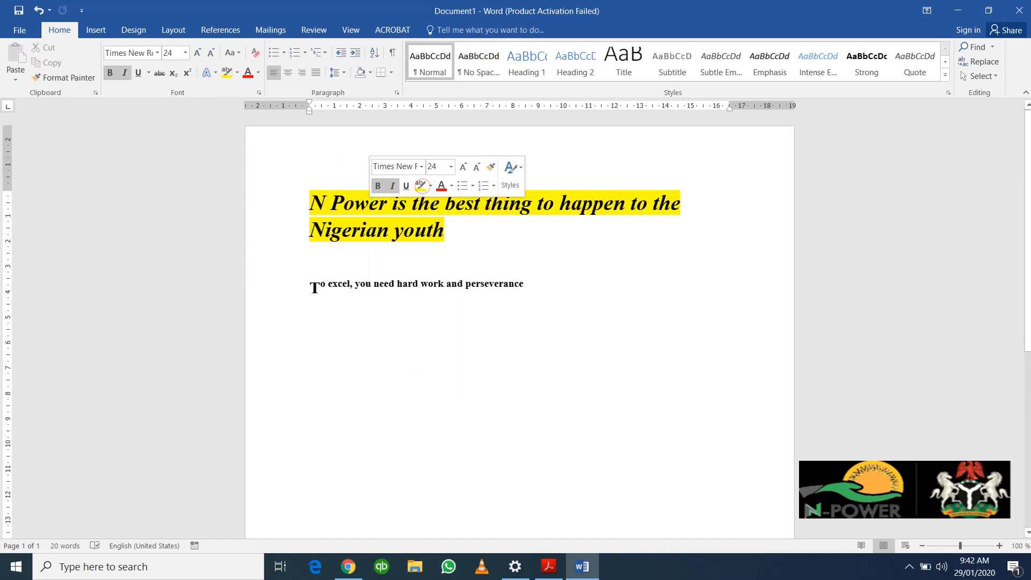
pyautogui.click(457, 255)
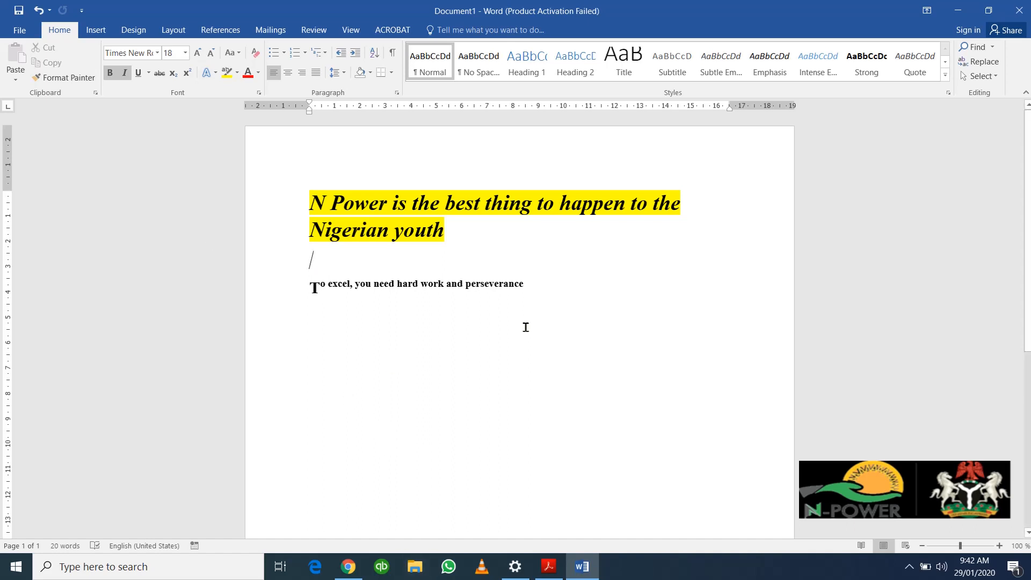
# Step: Return the hard work and perseverance line to normal size by turning off superscript
pyautogui.moveTo(532, 290); pyautogui.dragTo(310, 284)
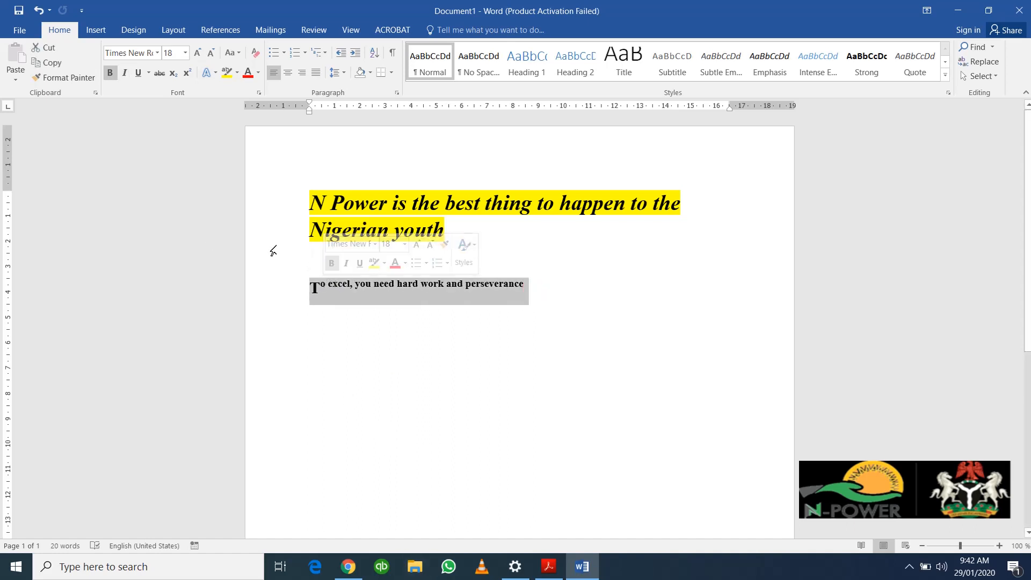
pyautogui.click(188, 73)
pyautogui.click(471, 277)
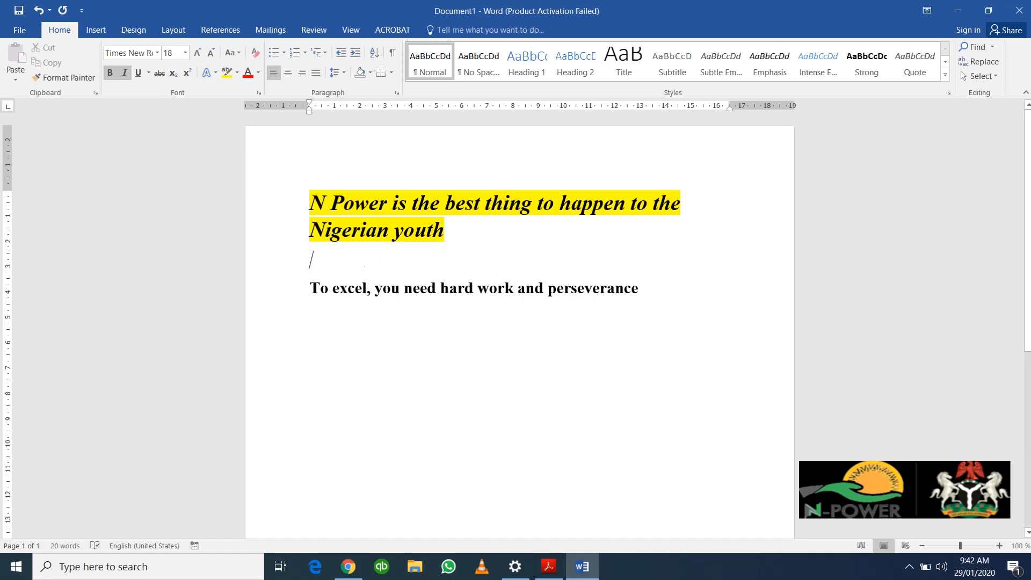
# Step: Colour the whole perseverance sentence red
pyautogui.moveTo(649, 290); pyautogui.dragTo(315, 290)
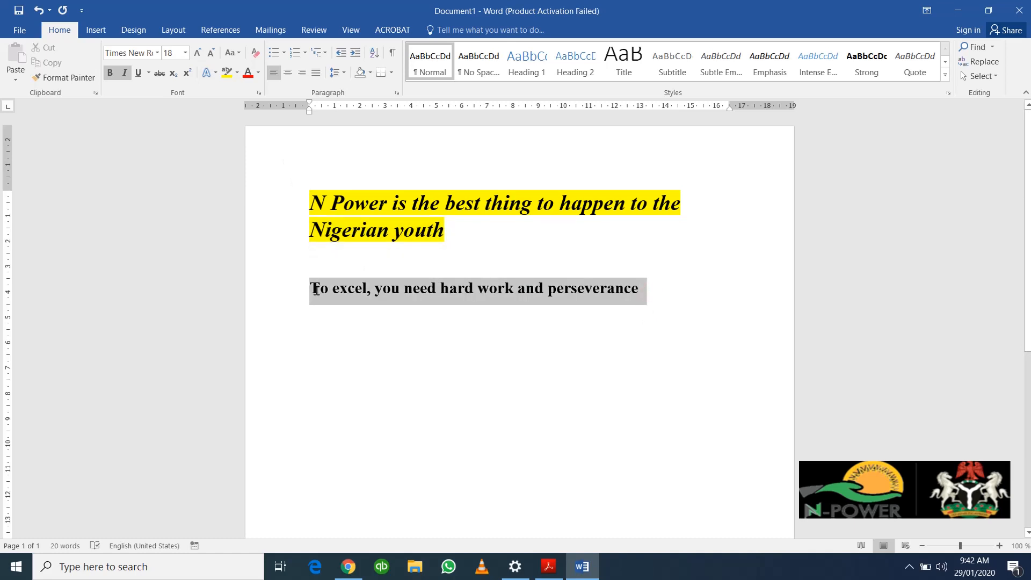
pyautogui.moveTo(316, 290); pyautogui.dragTo(316, 290)
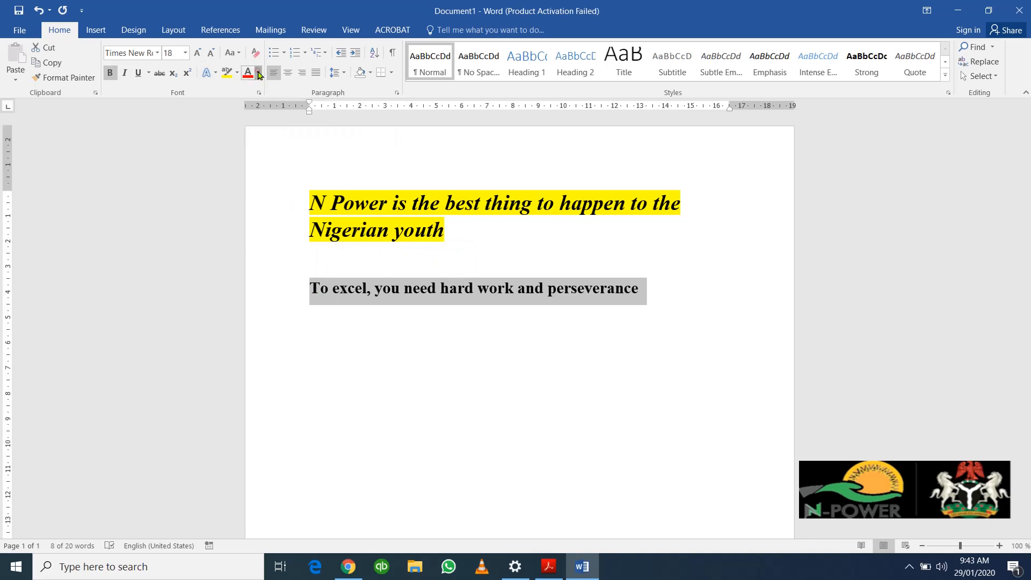
pyautogui.click(258, 73)
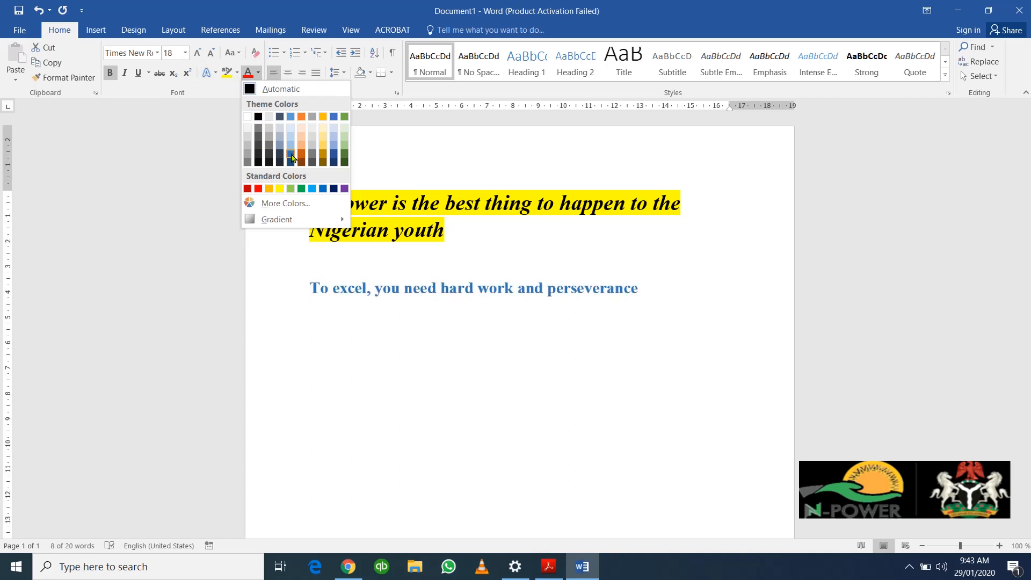
pyautogui.click(258, 189)
pyautogui.click(508, 288)
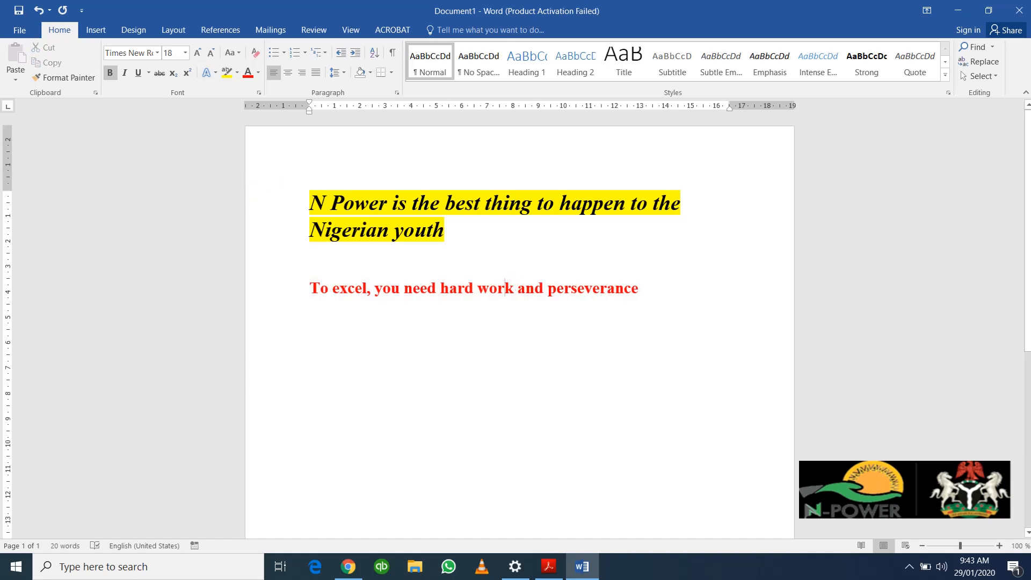
pyautogui.click(370, 289)
pyautogui.click(663, 292)
# Step: Switch font colour to Automatic and type Rice, Books, Laptop and Furniture on separate lines
pyautogui.click(260, 73)
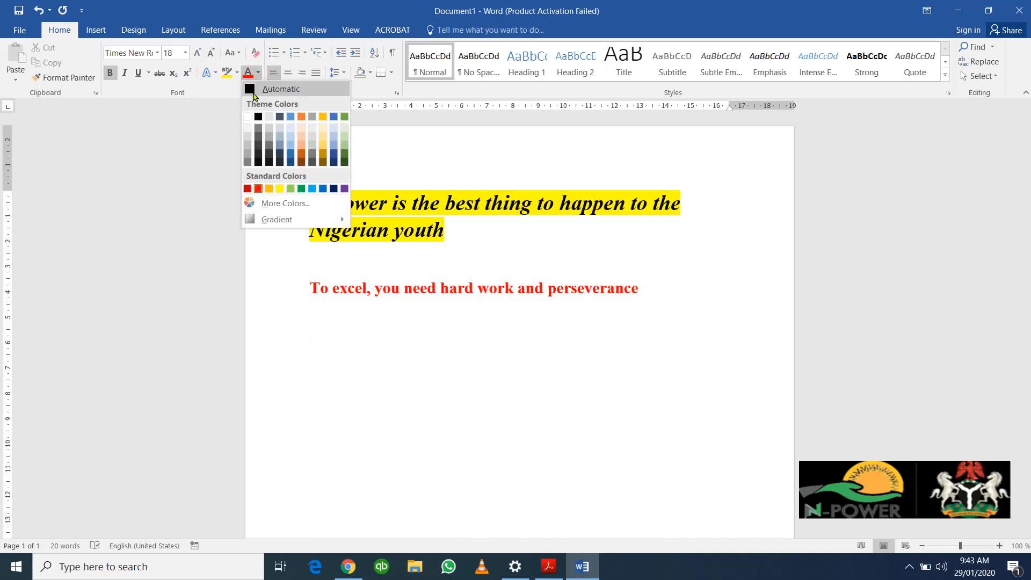
pyautogui.click(253, 88)
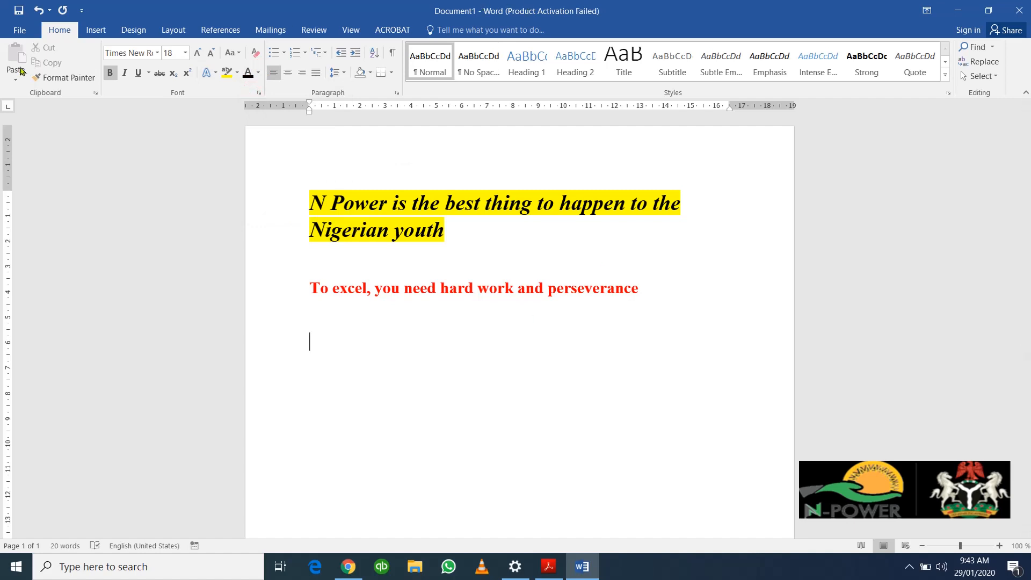
pyautogui.write('Rice')
pyautogui.write('Books')
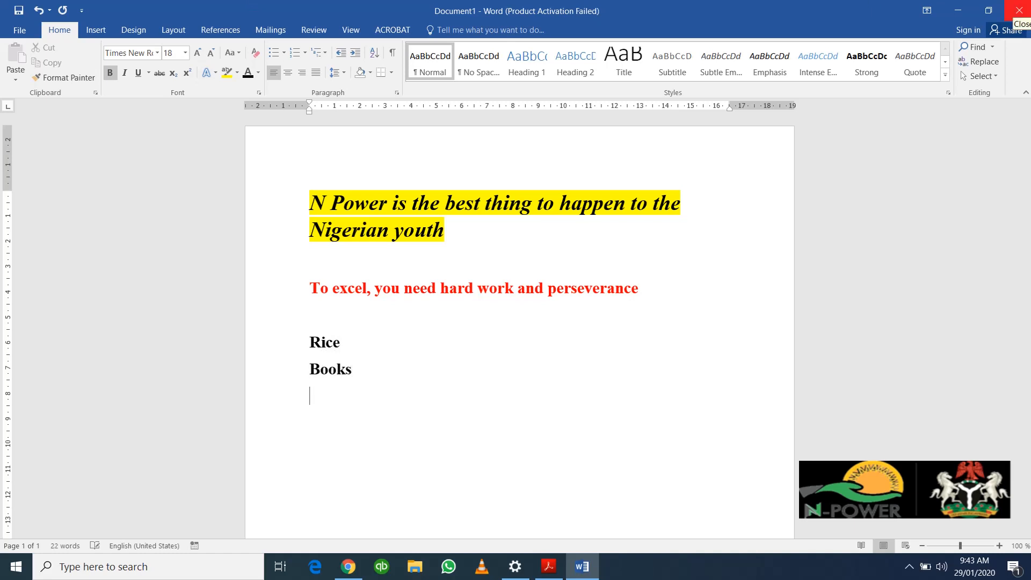
pyautogui.write('Lapto ')
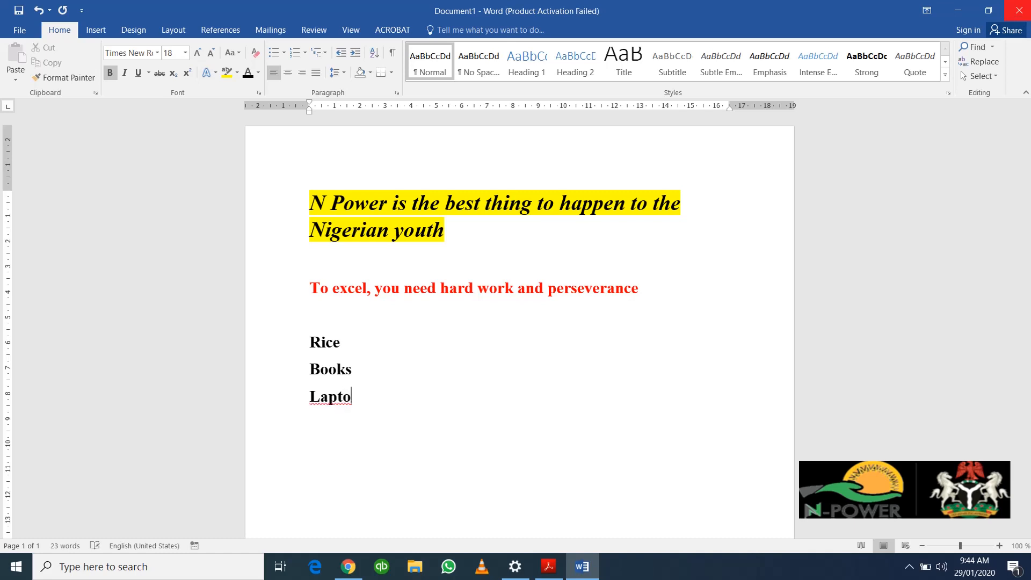
pyautogui.write('pFurntur')
pyautogui.press('BackSpace')
pyautogui.press('BackSpace')
pyautogui.press('BackSpace')
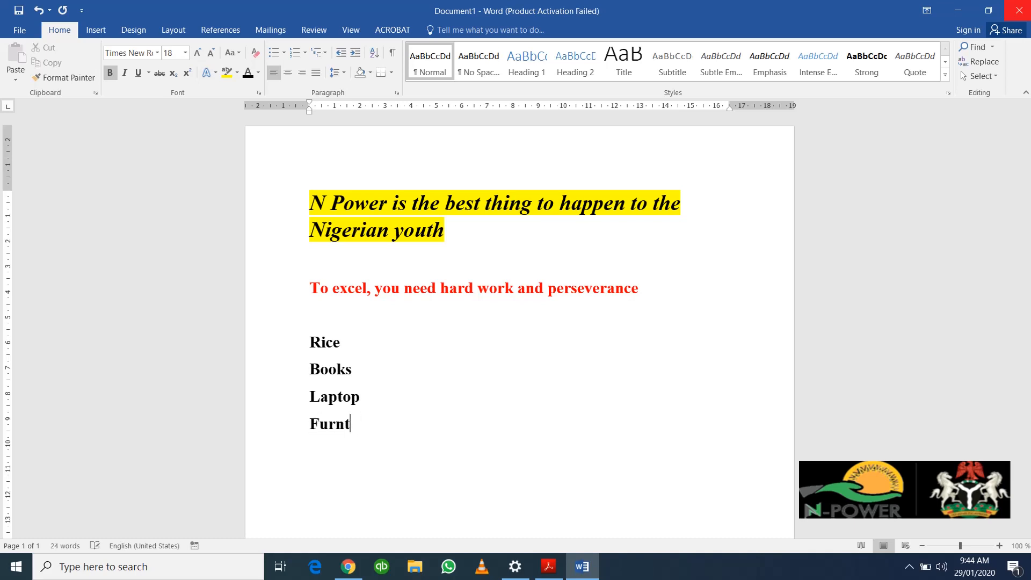
pyautogui.write('iture')
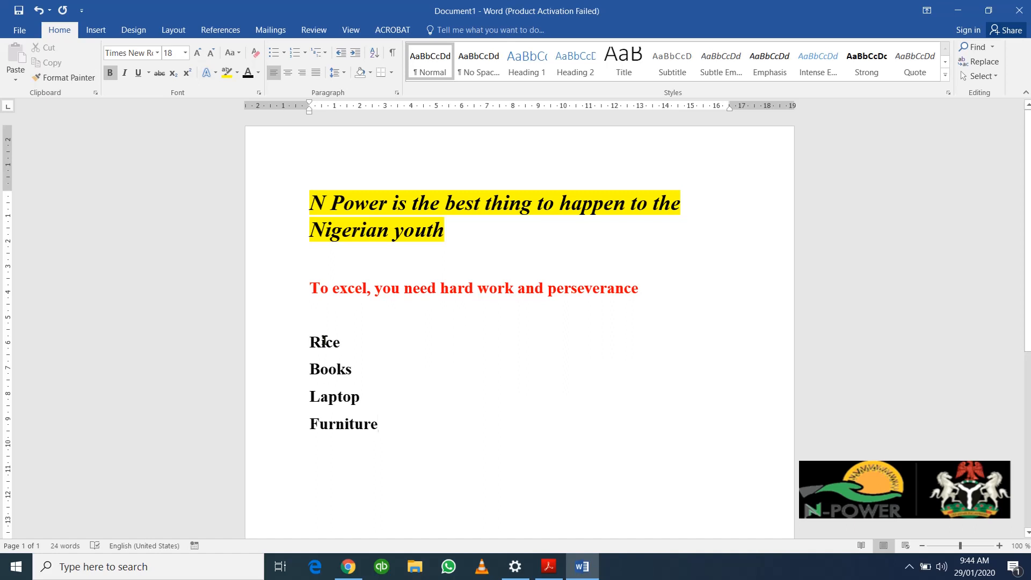
# Step: Turn Rice, Books, Laptop and Furniture into a bulleted list
pyautogui.click(305, 338)
pyautogui.moveTo(331, 376); pyautogui.dragTo(382, 429)
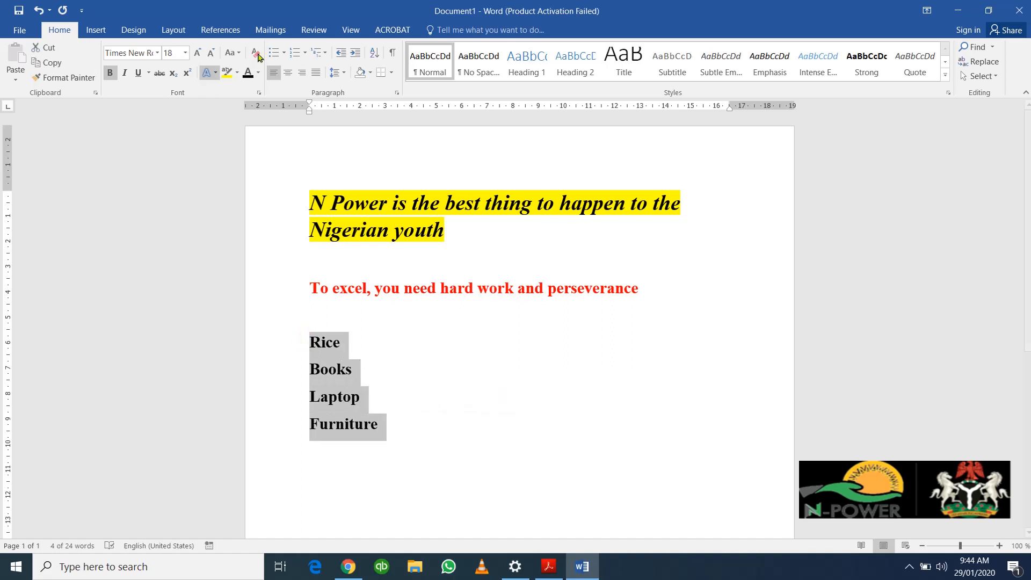
pyautogui.click(276, 53)
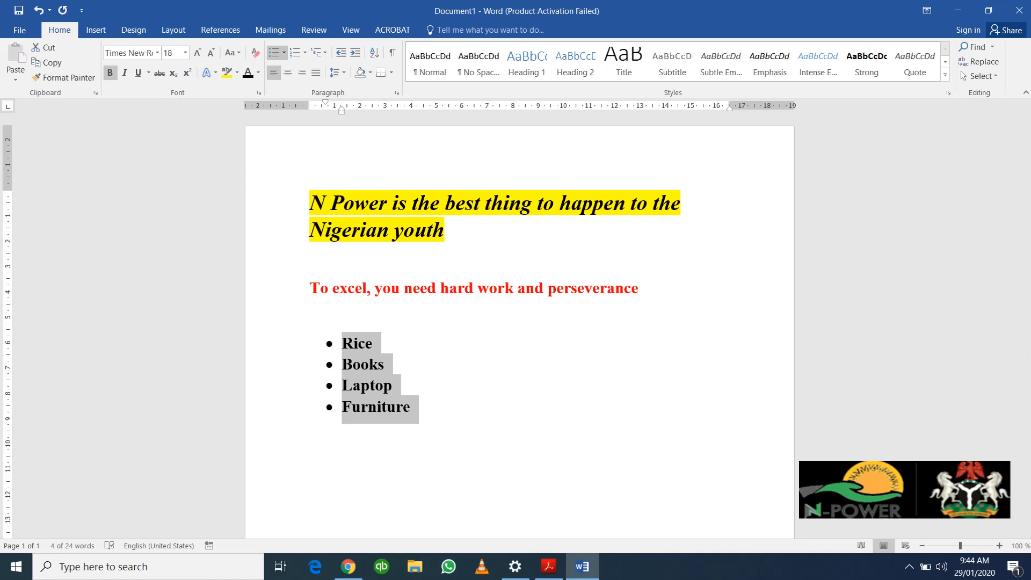
# Step: Add an empty line after 'perseverance' below the red subheading
pyautogui.click(642, 290)
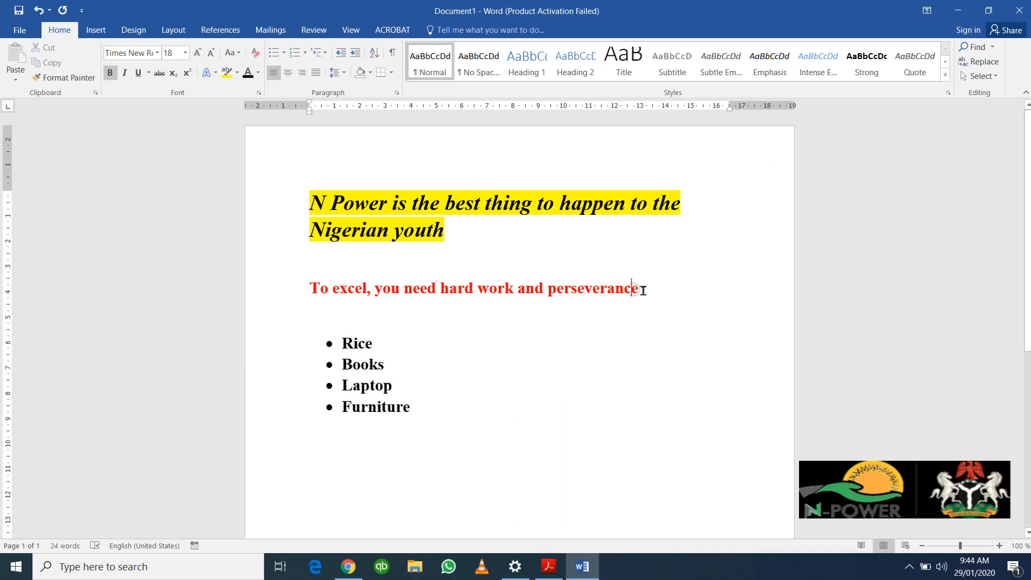
pyautogui.click(643, 291)
pyautogui.click(349, 322)
pyautogui.press('Return')
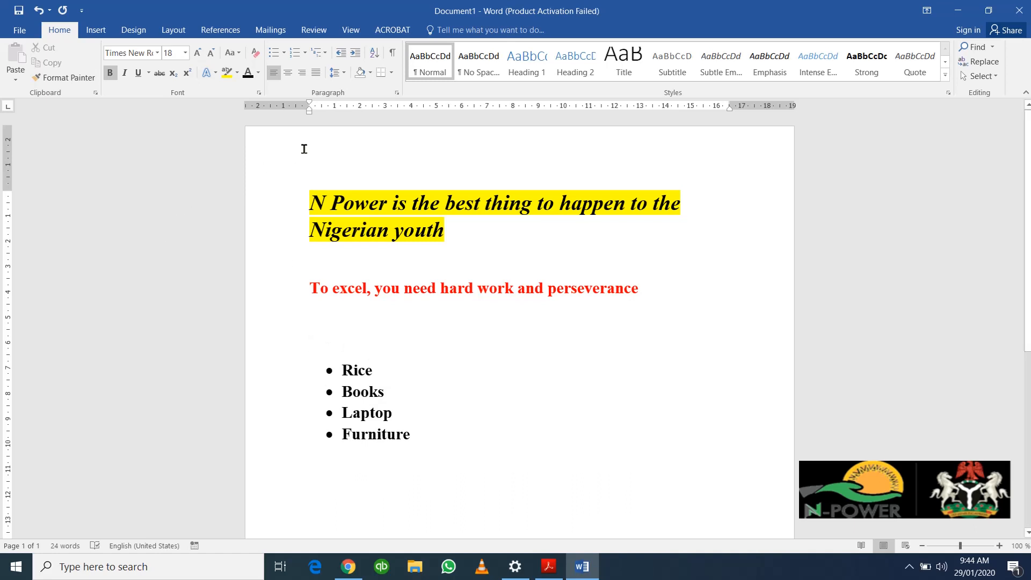
# Step: Type a numbered list in automatic colour: '1. IT is the future' and 'Work Smart'
pyautogui.click(291, 61)
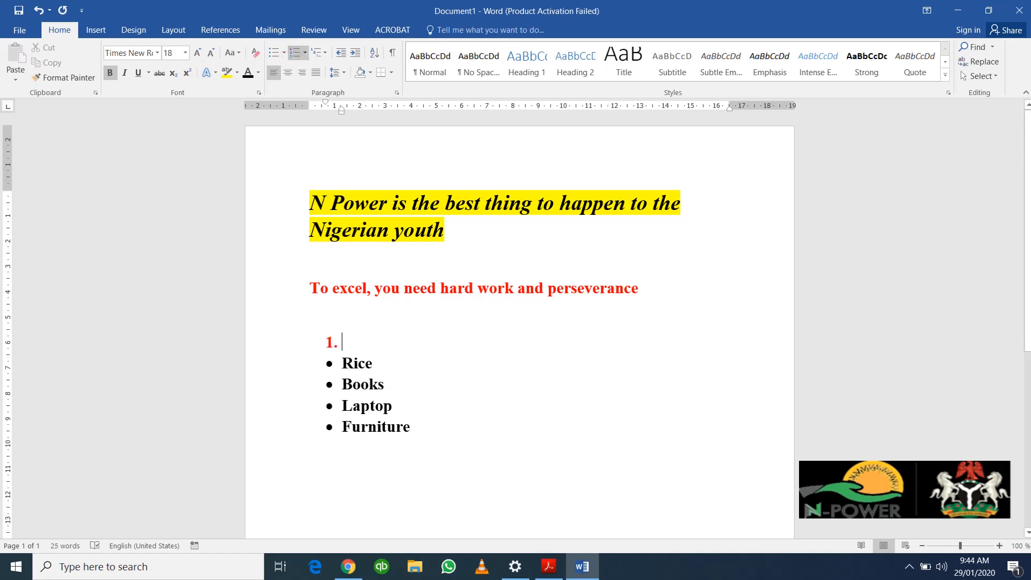
pyautogui.click(258, 72)
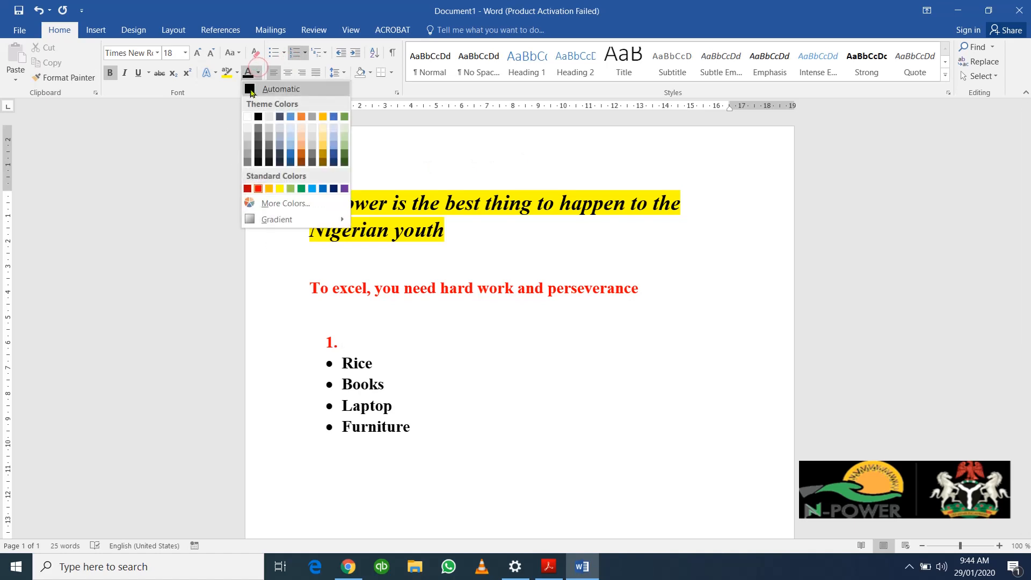
pyautogui.click(251, 90)
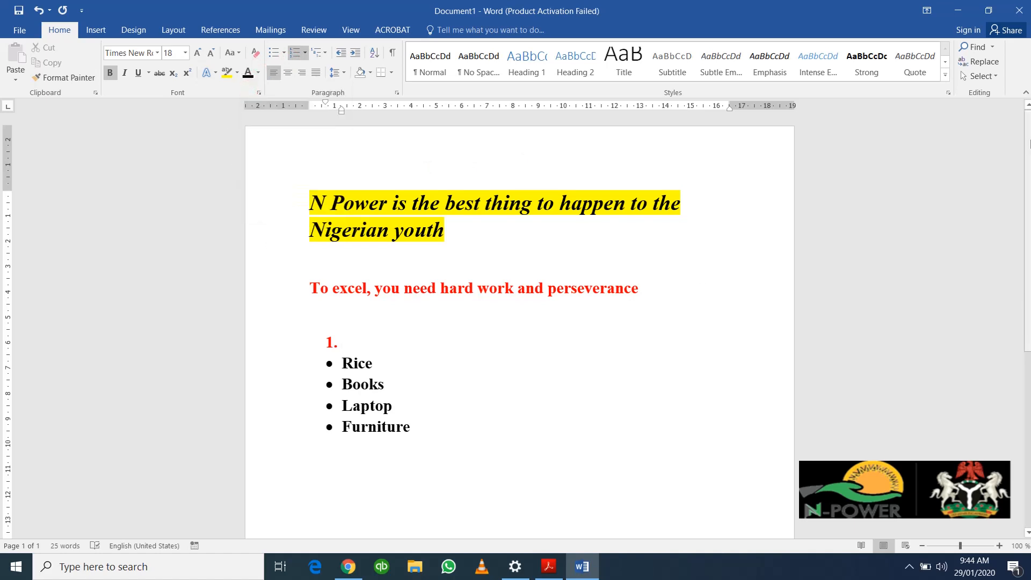
pyautogui.write('Thsis')
pyautogui.press('BackSpace')
pyautogui.press('BackSpace')
pyautogui.press('BackSpace')
pyautogui.press('BackSpace')
pyautogui.press('BackSpace')
pyautogui.press('BackSpace')
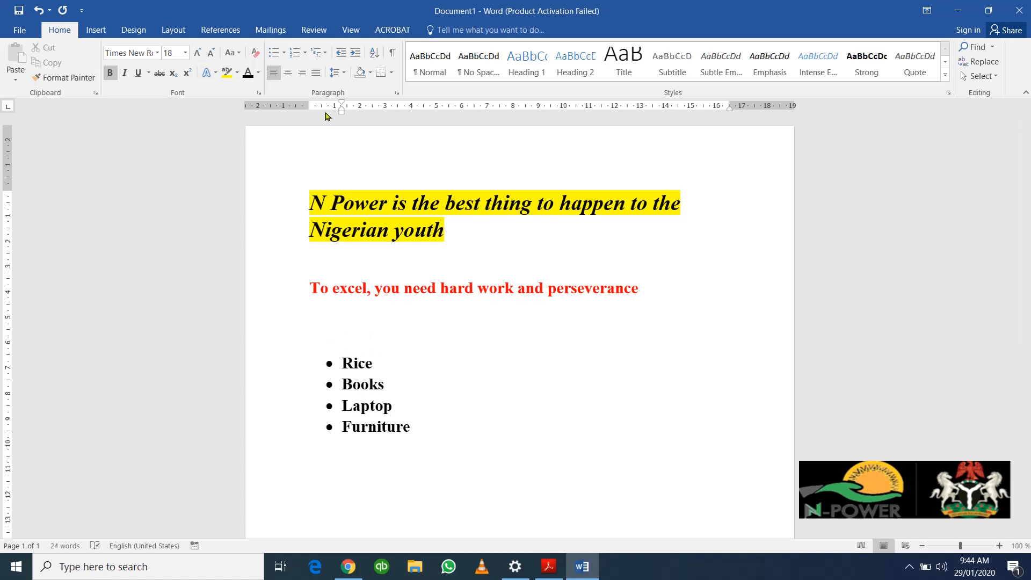
pyautogui.press('BackSpace')
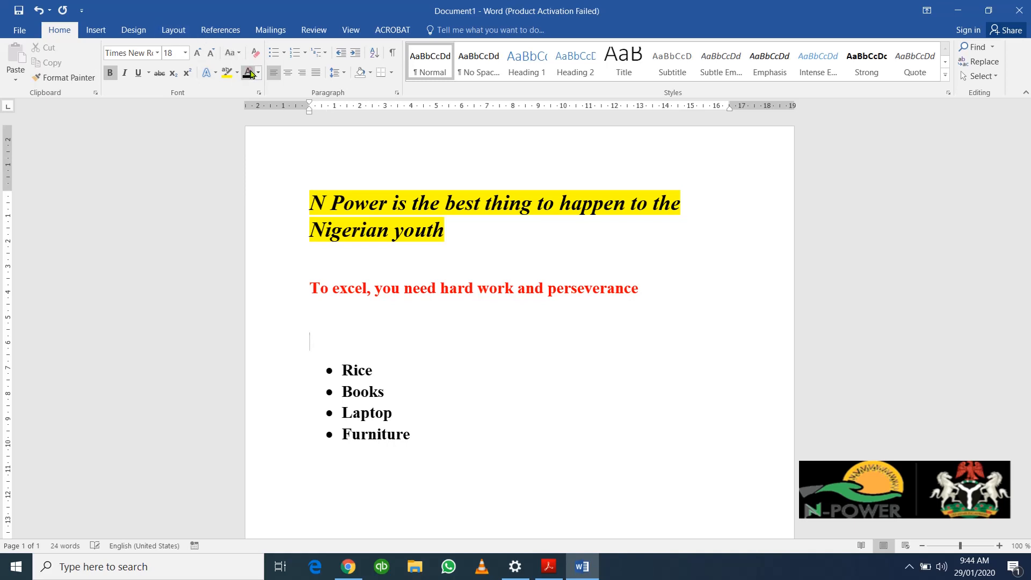
pyautogui.write('1. ')
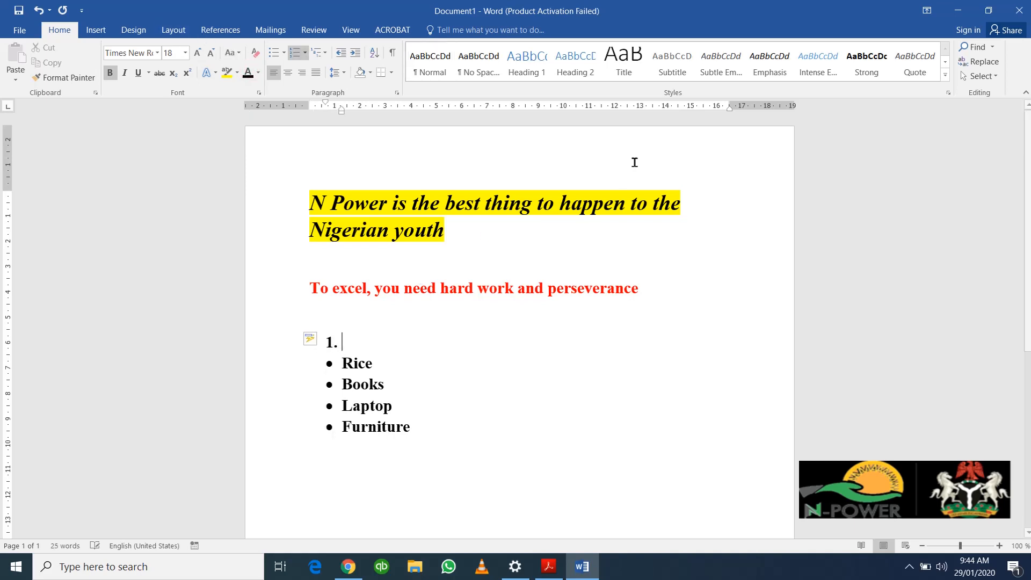
pyautogui.write('IT is ')
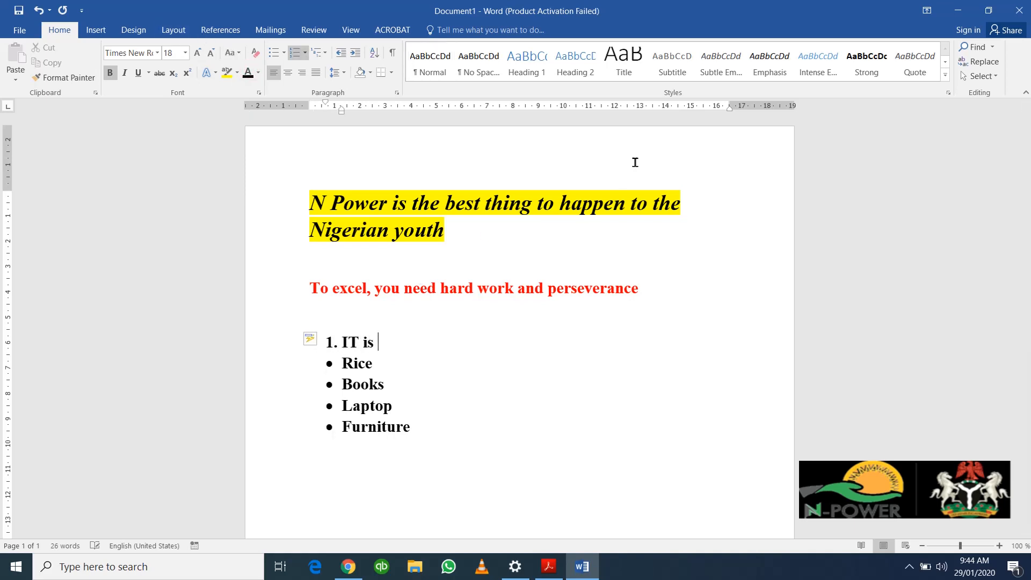
pyautogui.write('the future')
pyautogui.press('Return')
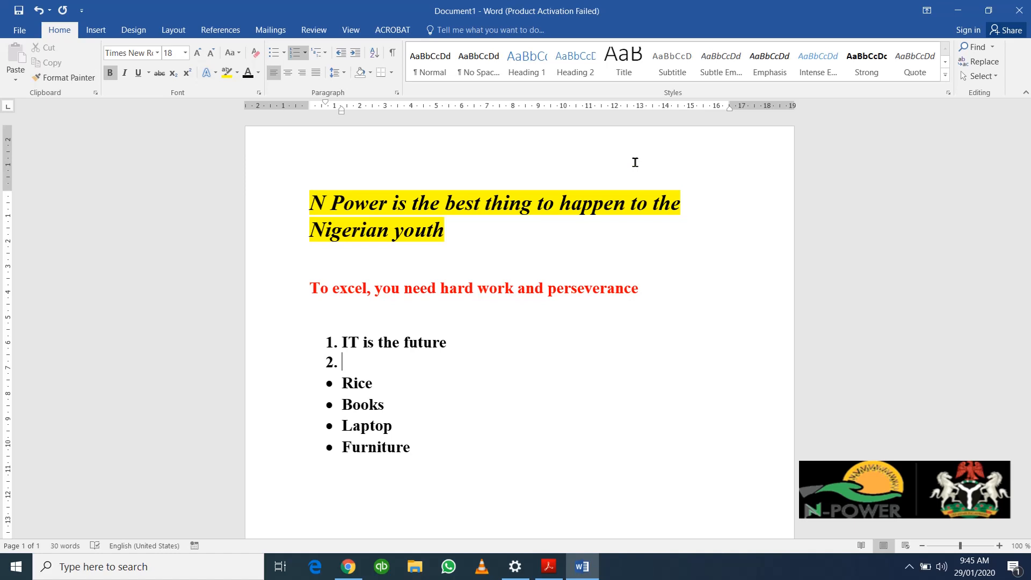
pyautogui.write('Work Smart')
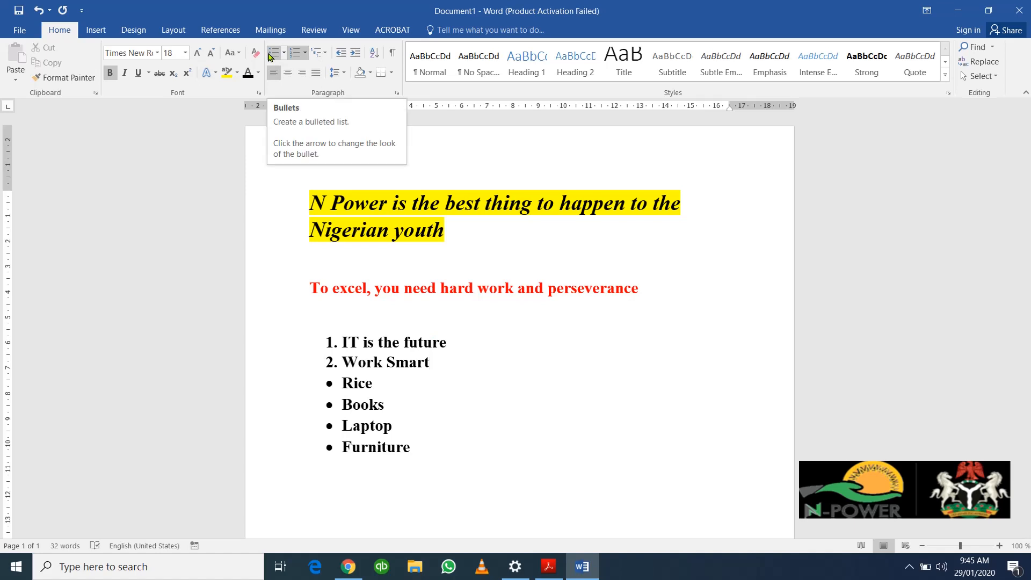
# Step: Add blank lines after Work Smart to separate the numbered and bulleted lists
pyautogui.click(344, 344)
pyautogui.press('Return')
pyautogui.press('Return')
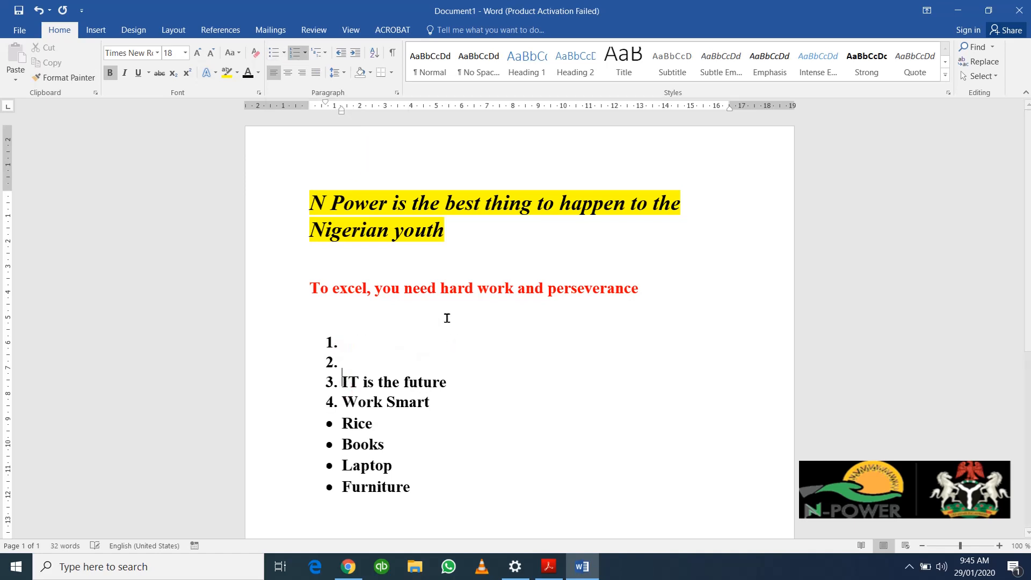
pyautogui.press('BackSpace')
pyautogui.press('BackSpace')
pyautogui.press('BackSpace')
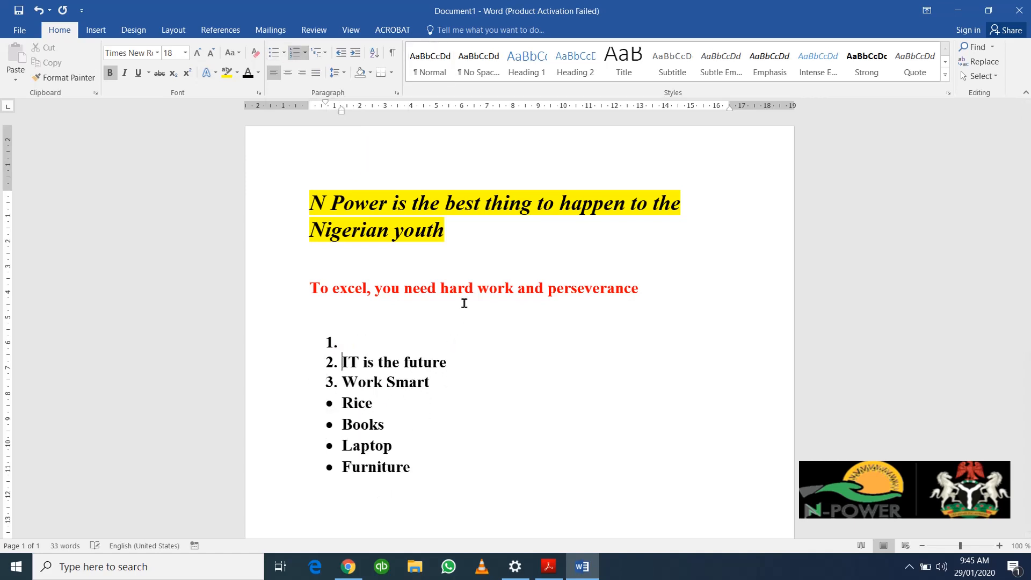
pyautogui.press('BackSpace')
pyautogui.press('BackSpace')
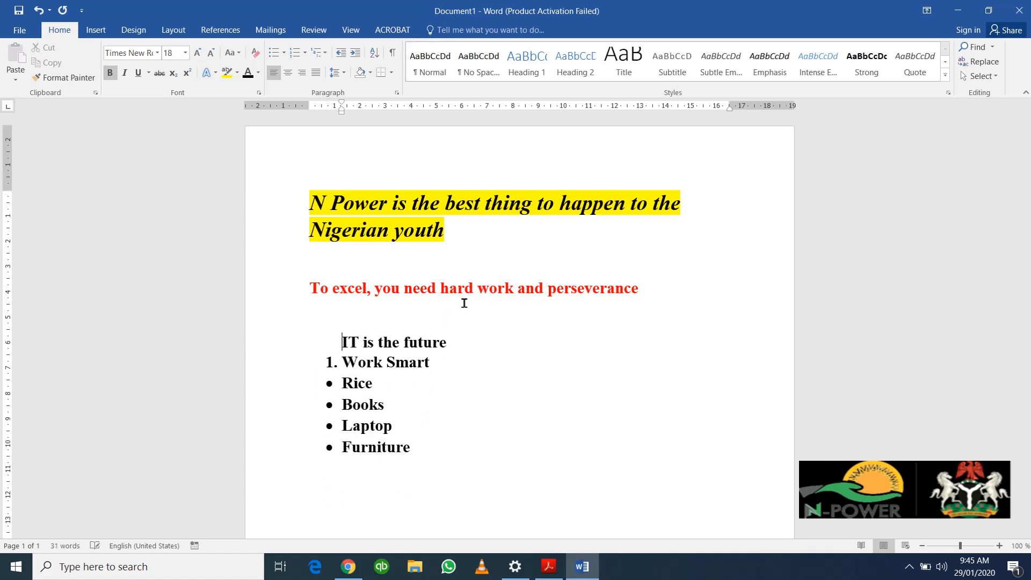
pyautogui.click(36, 9)
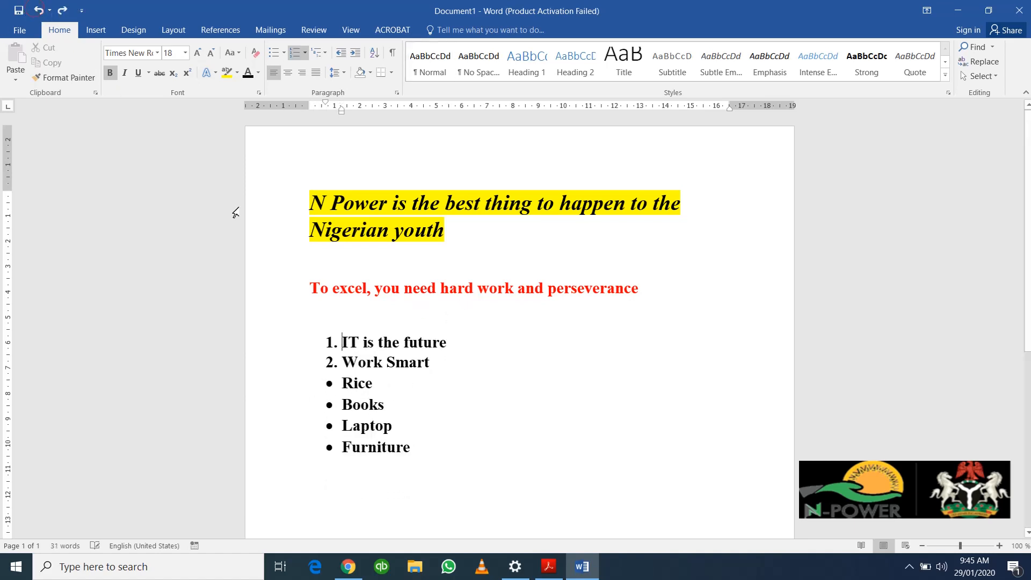
pyautogui.click(442, 366)
pyautogui.press('Return')
pyautogui.press('Return')
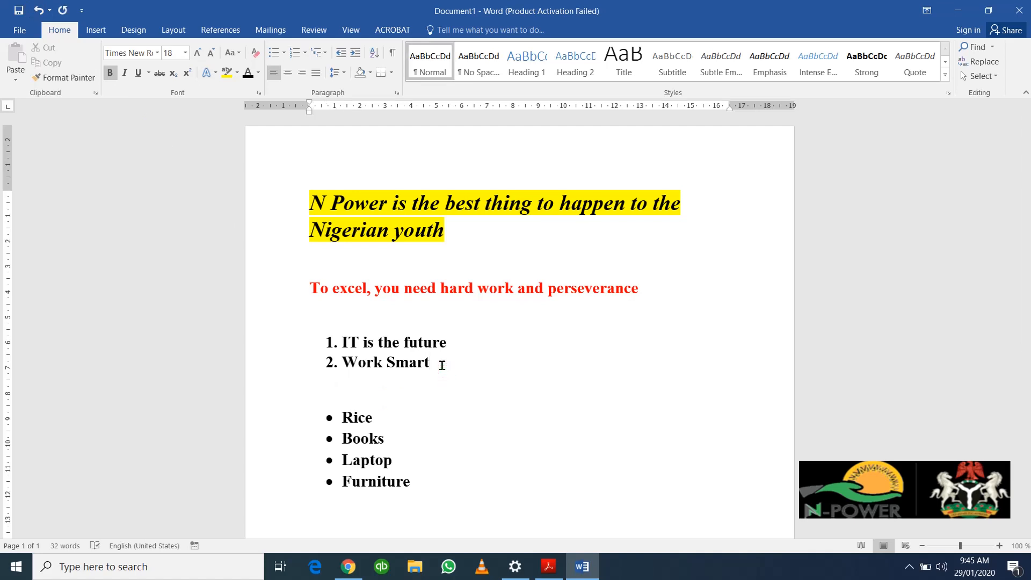
pyautogui.press('Return')
pyautogui.press('Return')
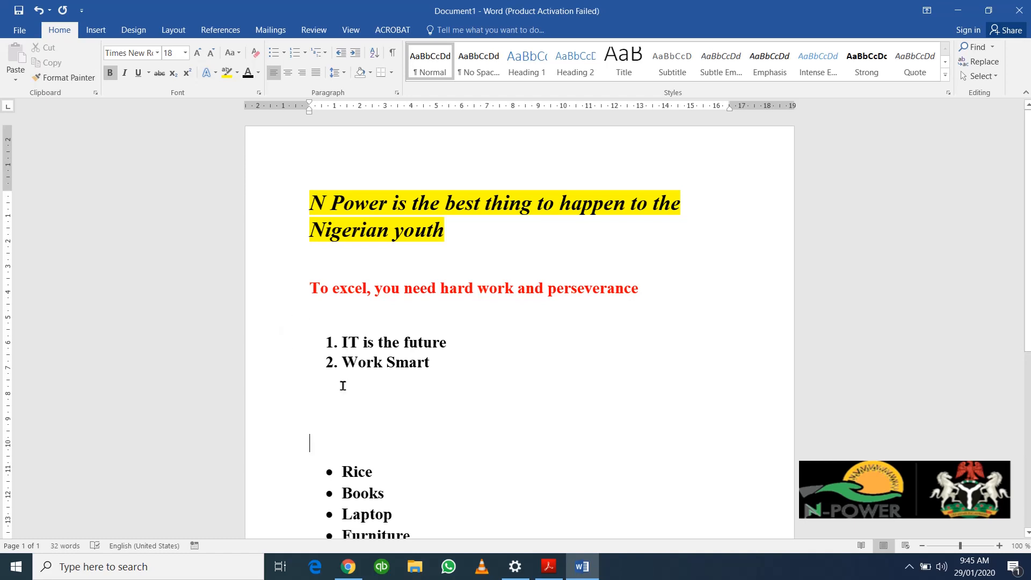
pyautogui.scroll(-2, 341, 385)
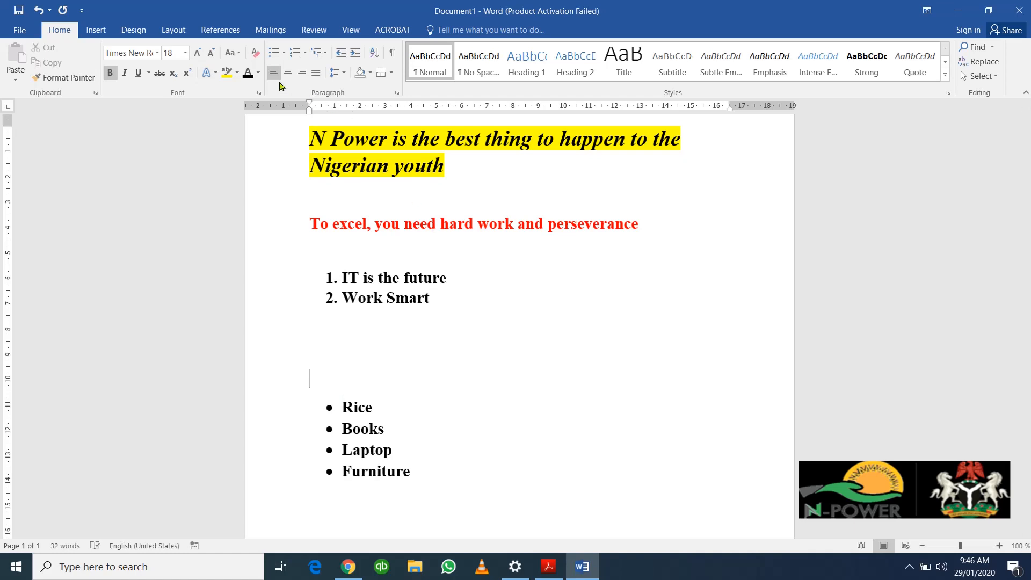
pyautogui.scroll(-4, 408, 382)
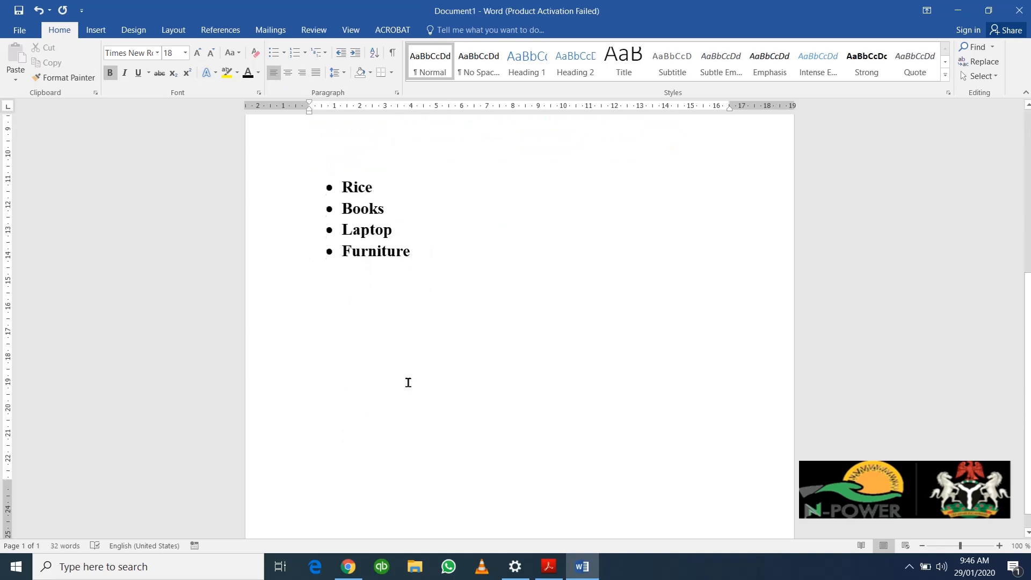
pyautogui.scroll(1, 409, 383)
pyautogui.click(428, 309)
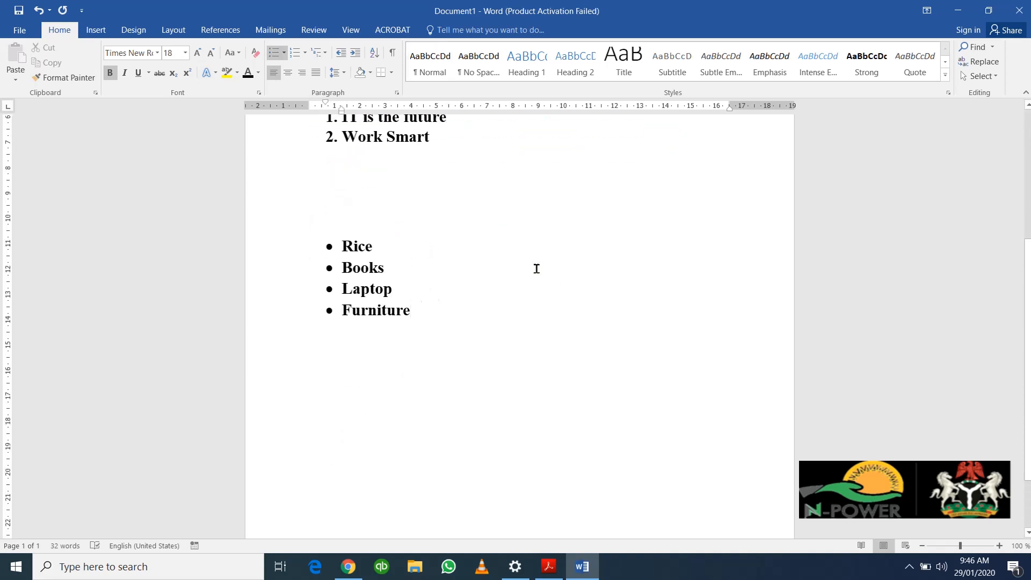
pyautogui.scroll(3, 495, 182)
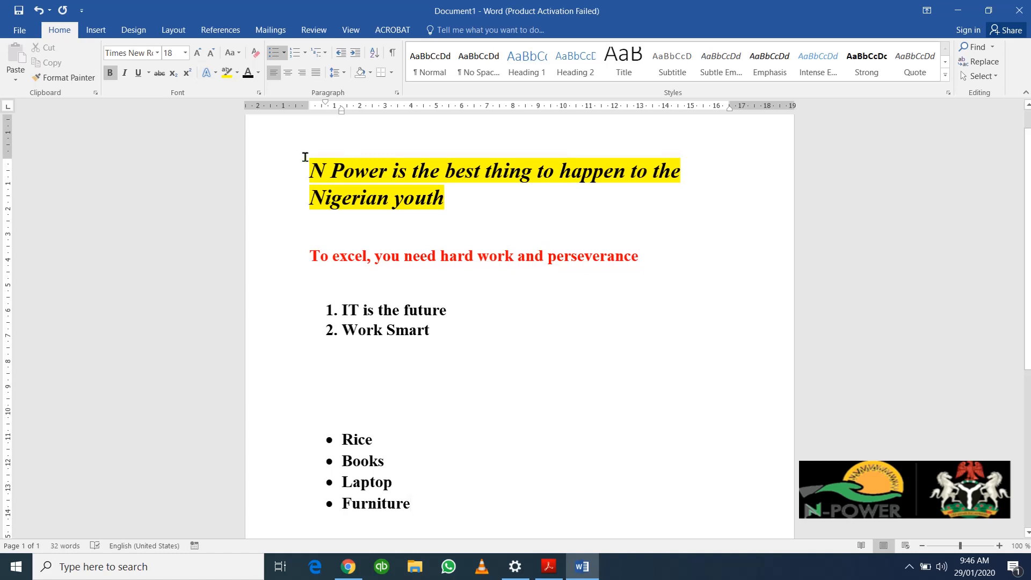
# Step: Remove the yellow highlight from the N Power heading
pyautogui.tripleClick(319, 164)
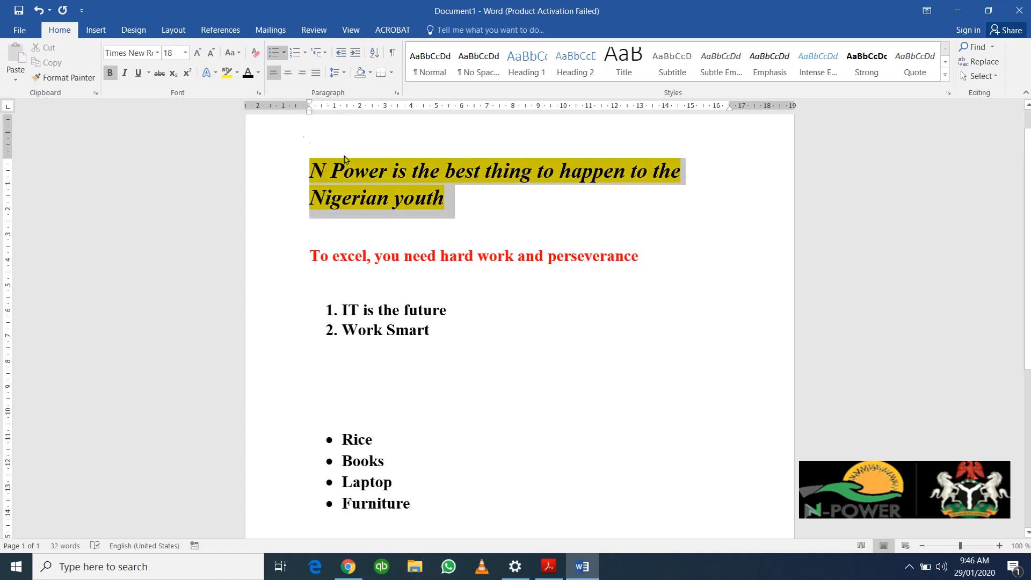
pyautogui.click(227, 71)
pyautogui.click(446, 156)
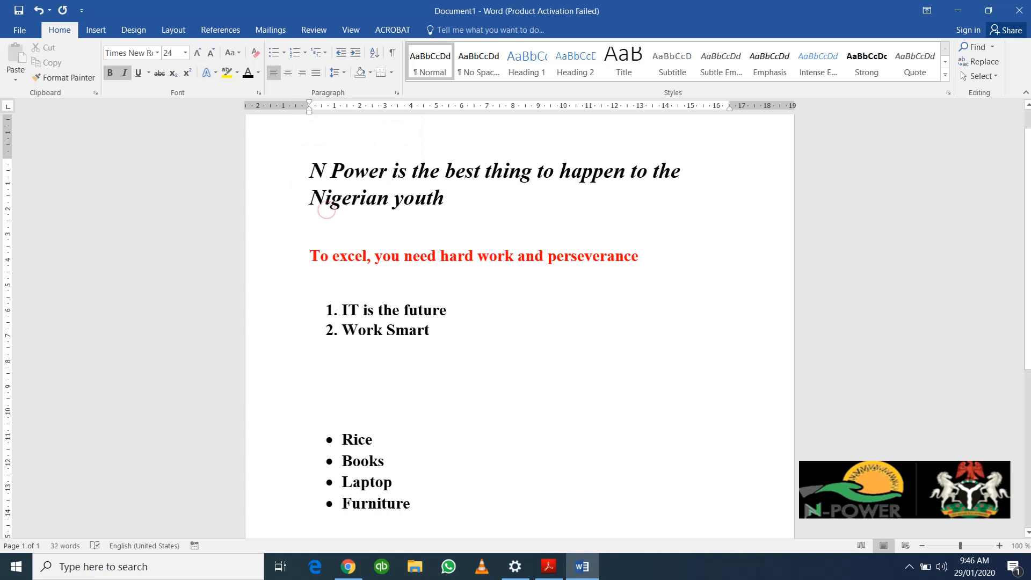
# Step: Align the N Power heading to the right margin
pyautogui.tripleClick(330, 198)
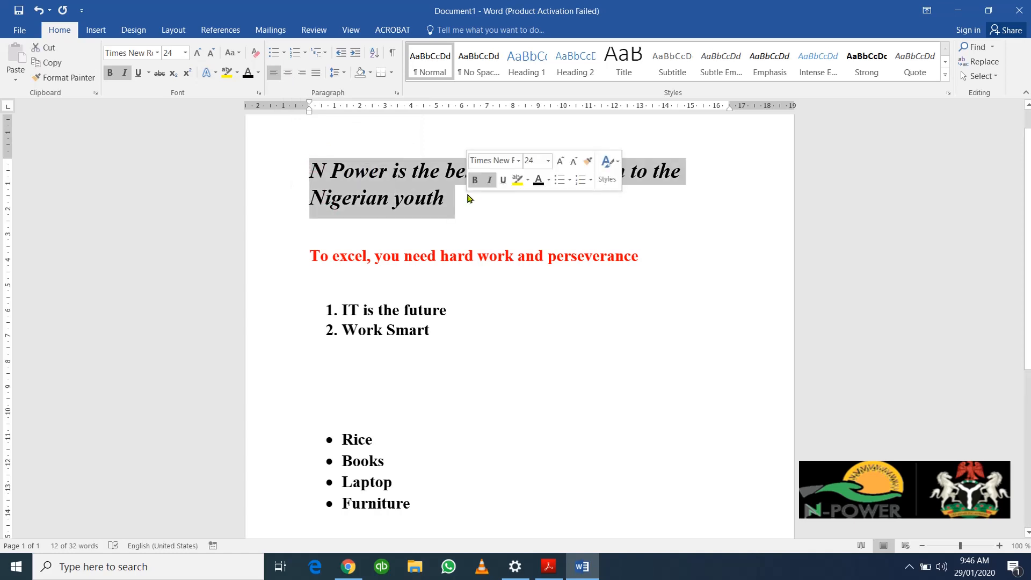
pyautogui.click(289, 74)
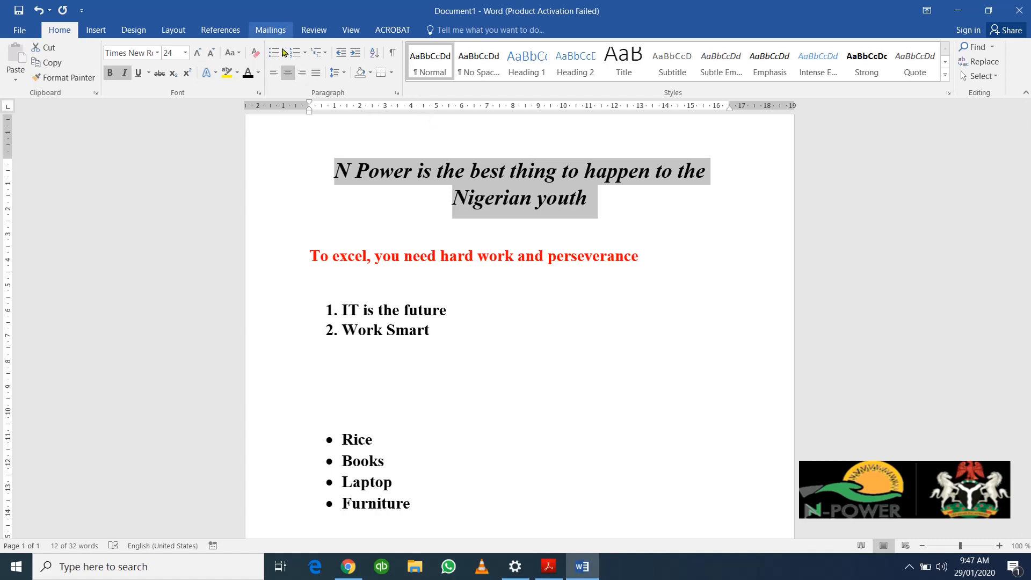
pyautogui.click(300, 75)
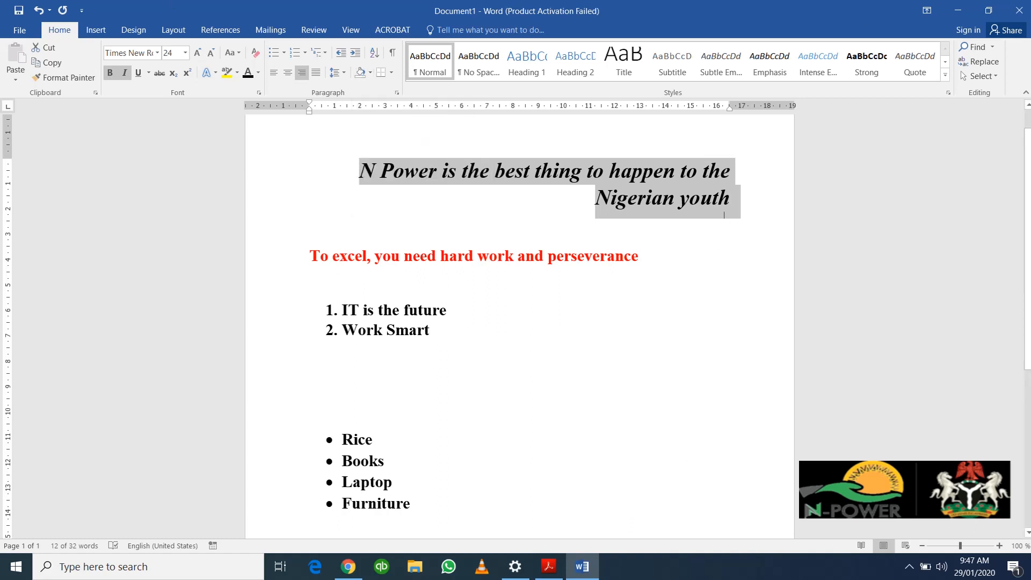
# Step: Append 'and it is building the future' after 'youth' in the heading sentence
pyautogui.click(733, 197)
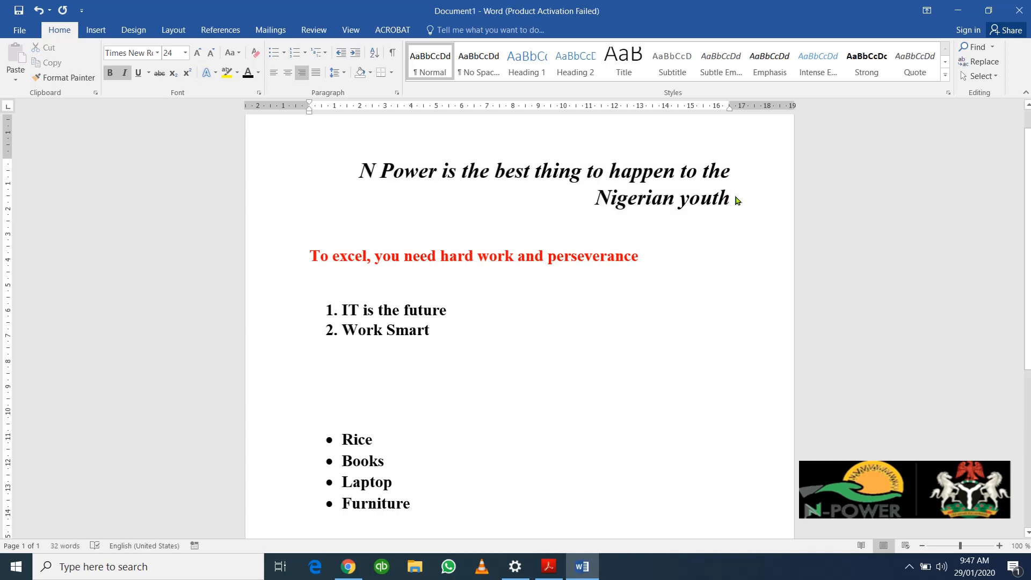
pyautogui.write('and ')
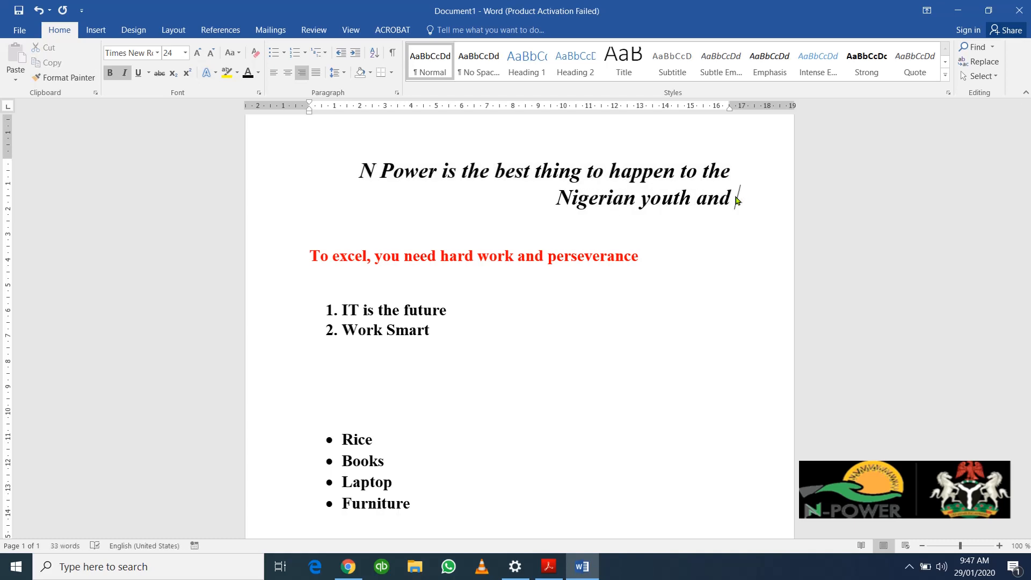
pyautogui.write('it')
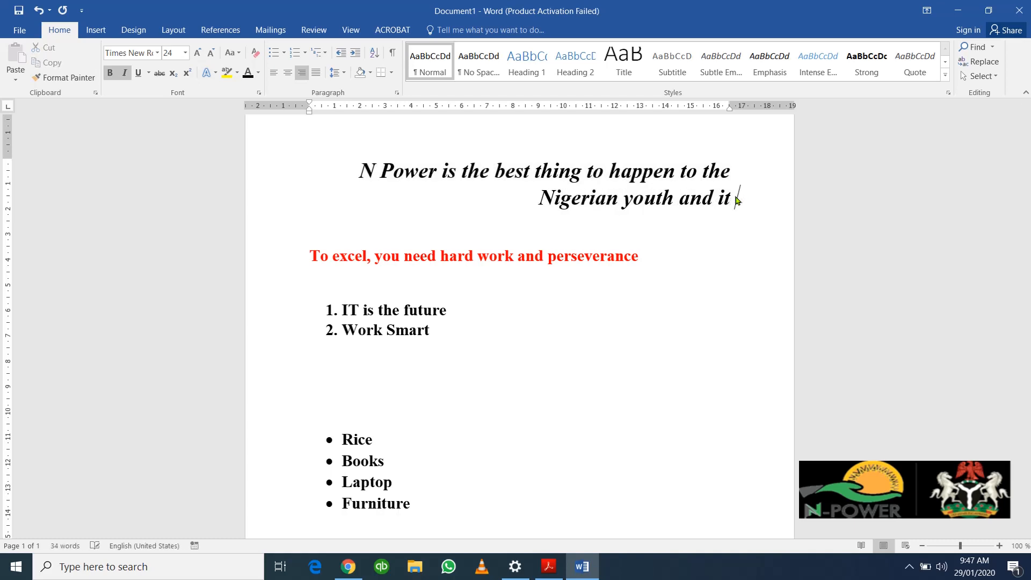
pyautogui.write(' is')
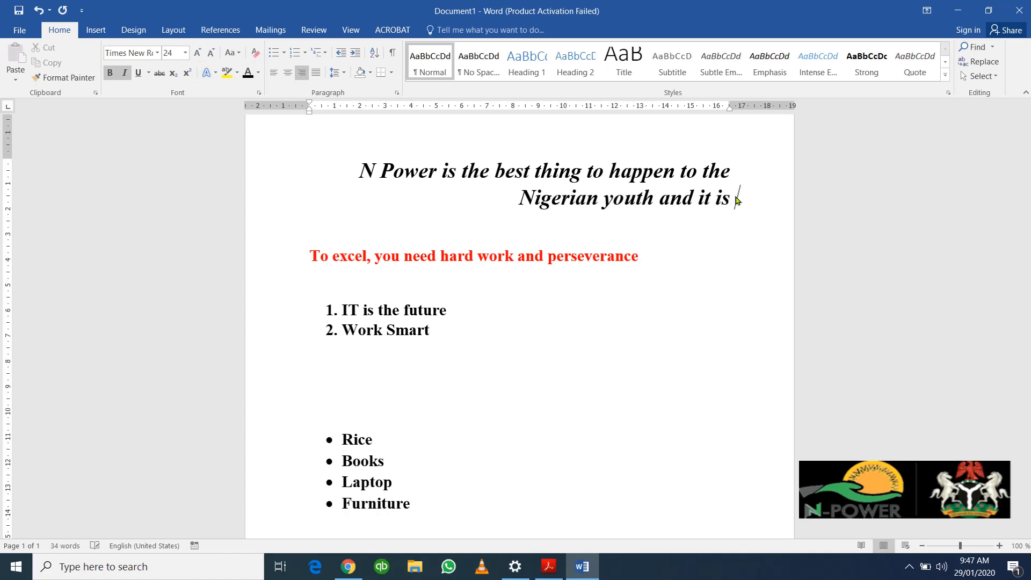
pyautogui.write(' building th')
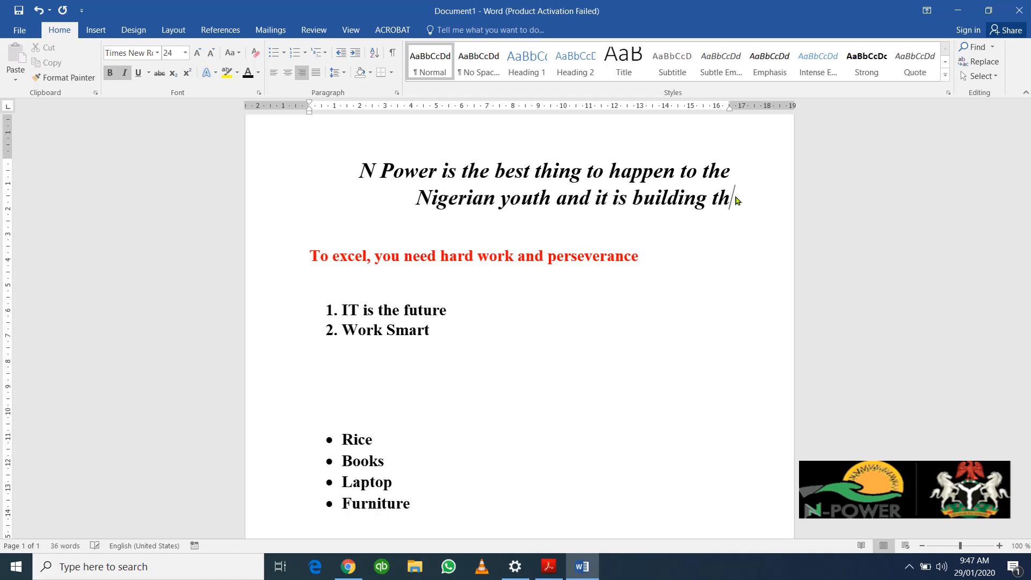
pyautogui.write('e futr')
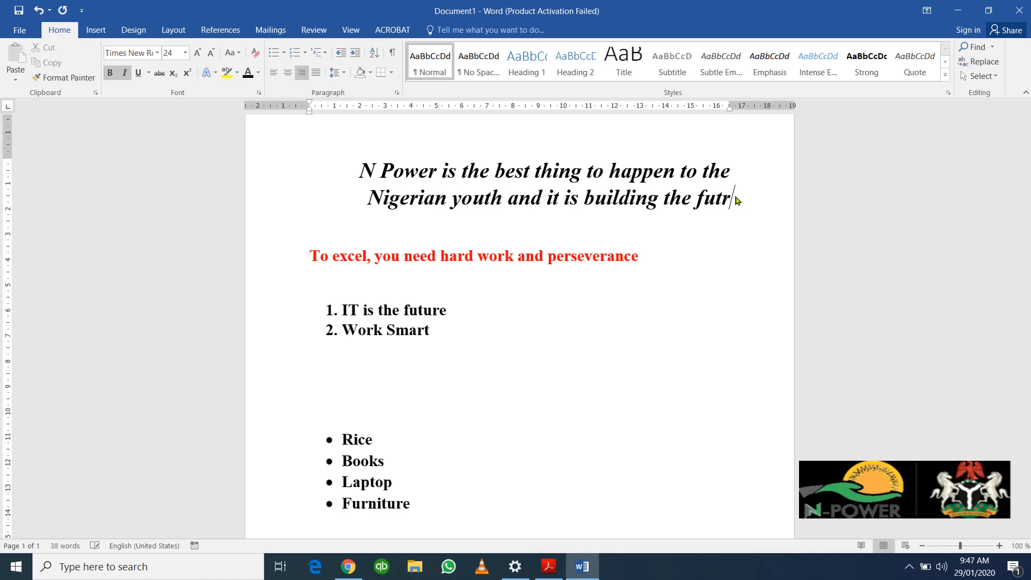
pyautogui.press('BackSpace')
pyautogui.write('ure')
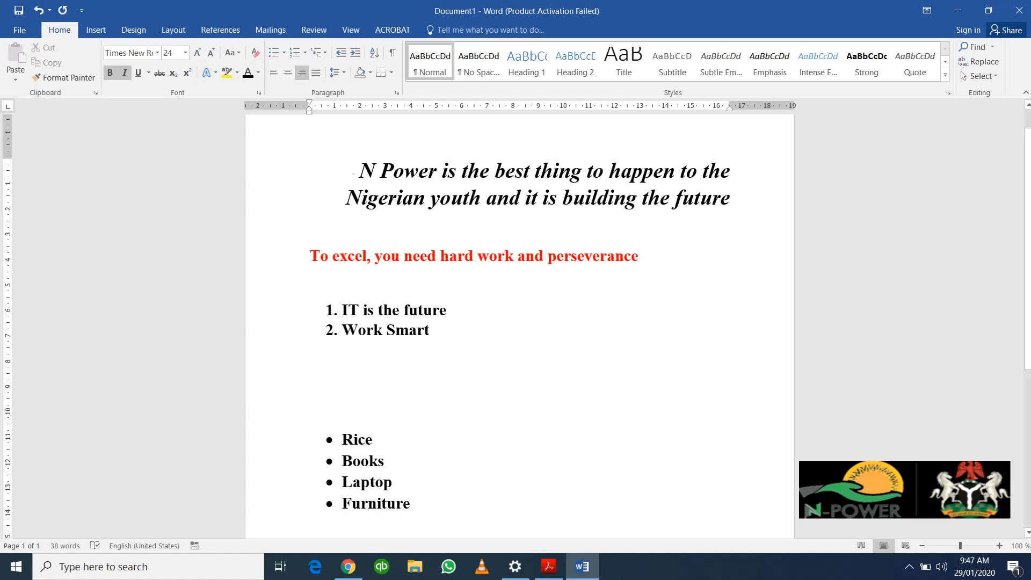
# Step: Apply Justify alignment to the two-line N Power paragraph
pyautogui.moveTo(354, 173); pyautogui.dragTo(748, 203)
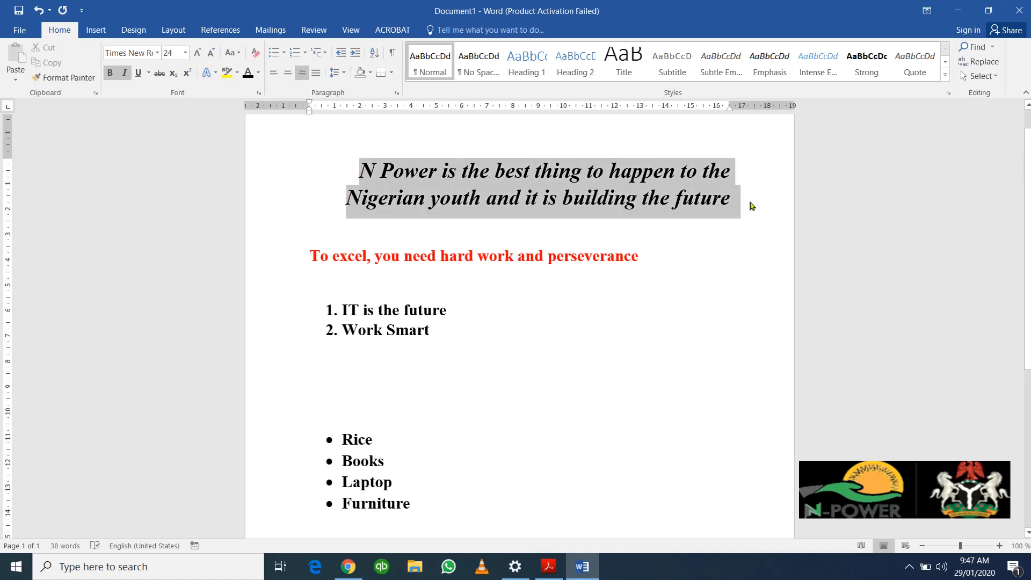
pyautogui.click(274, 73)
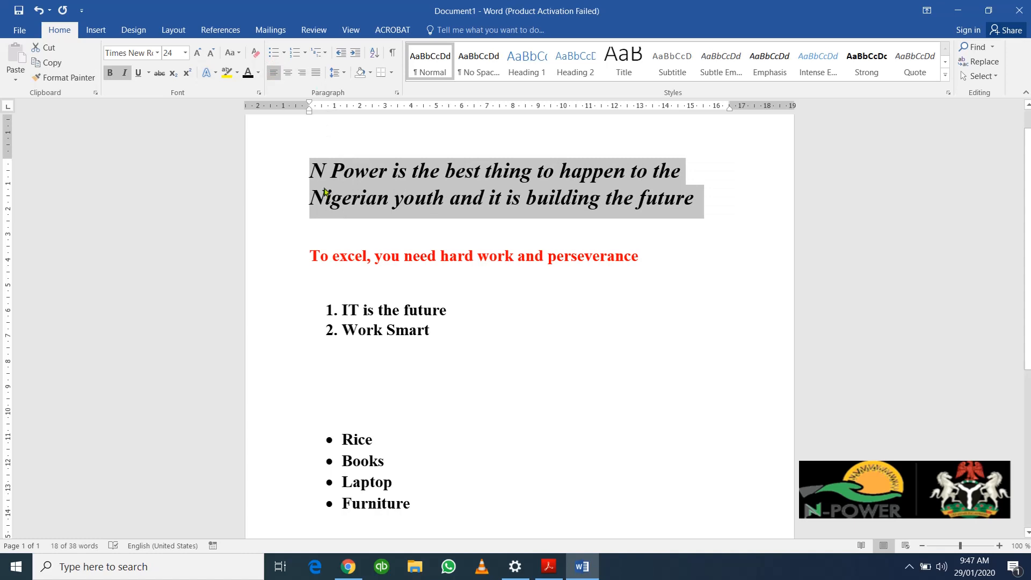
pyautogui.click(313, 172)
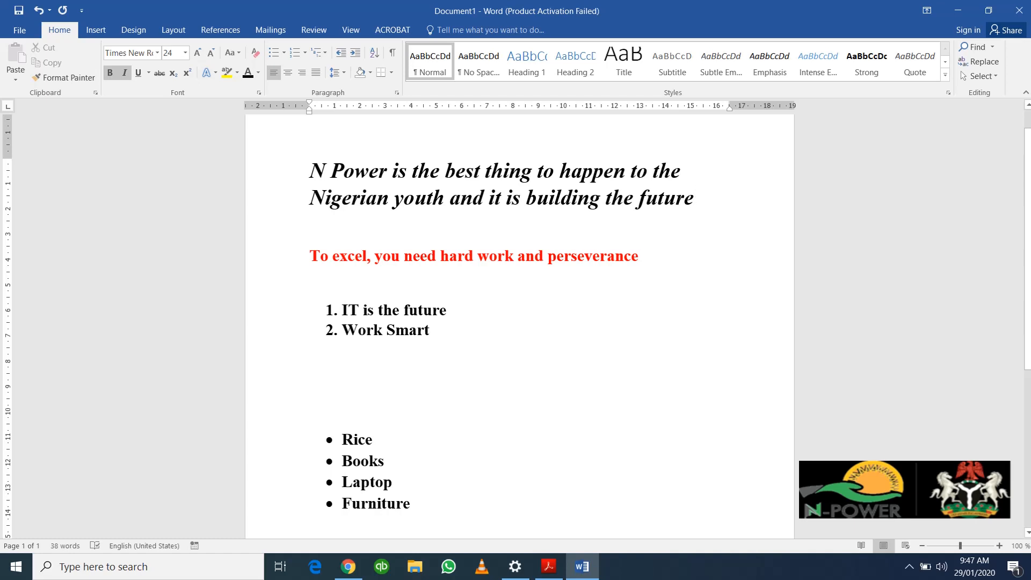
pyautogui.moveTo(309, 173); pyautogui.dragTo(701, 199)
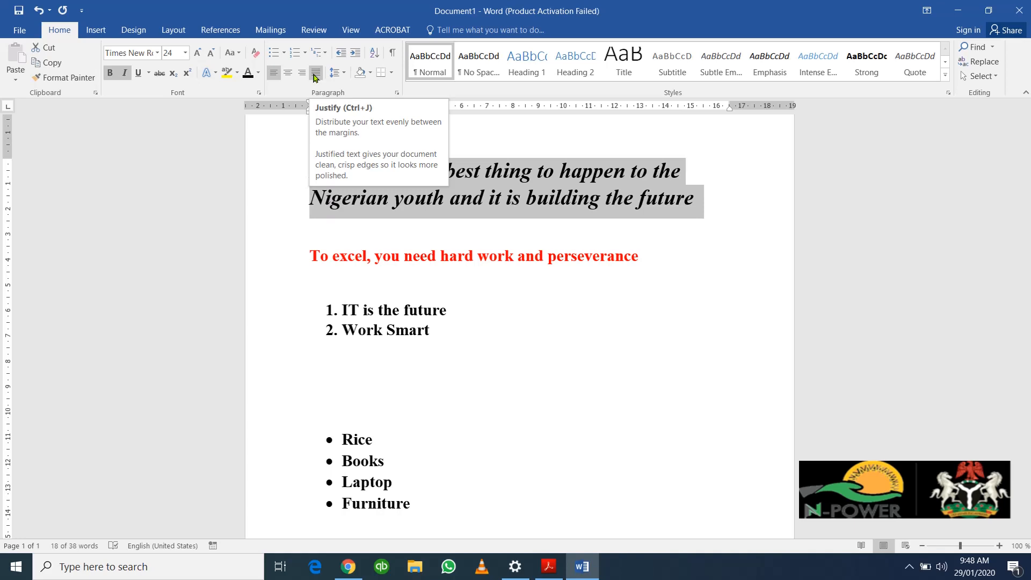
pyautogui.click(315, 78)
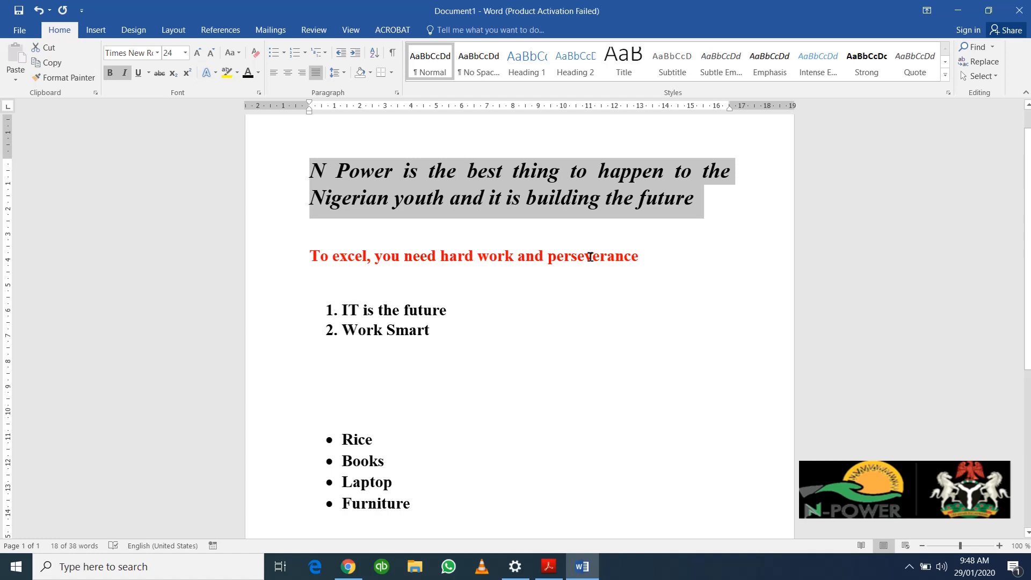
# Step: Add '. N Power is created by the federal government to equip the youth.' after 'future'
pyautogui.click(696, 198)
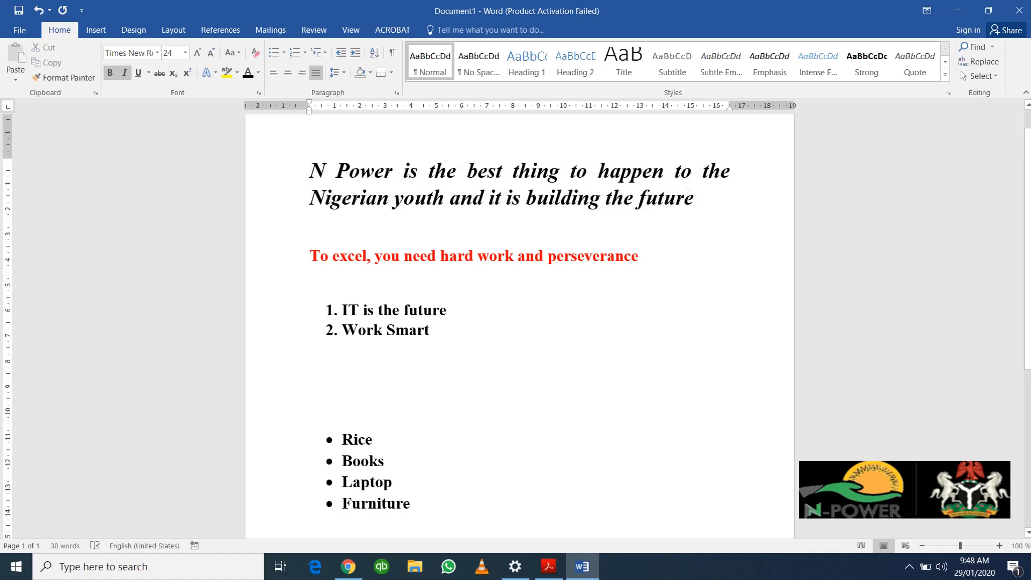
pyautogui.write('. N')
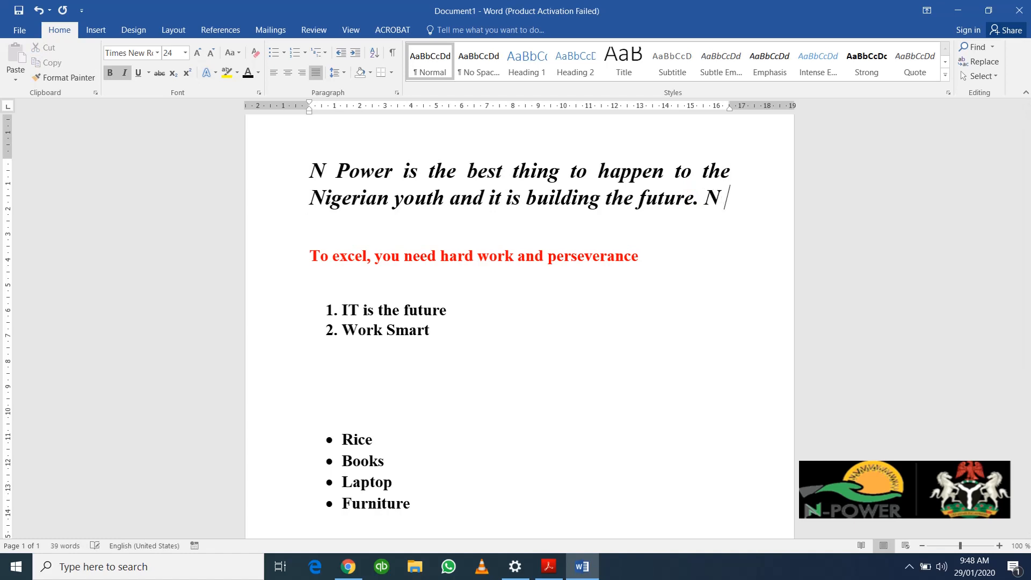
pyautogui.write(' Powere')
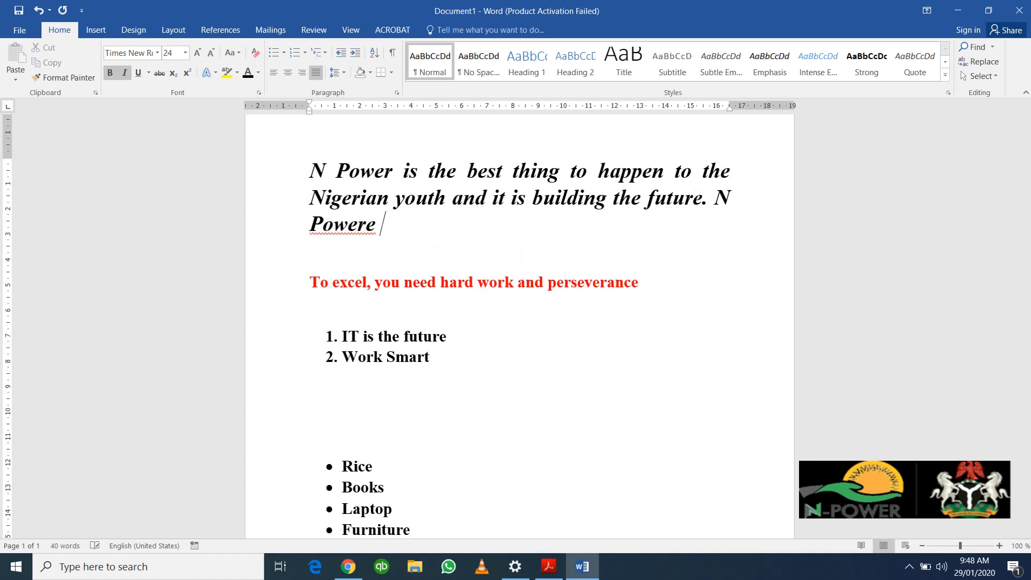
pyautogui.press('BackSpace')
pyautogui.press('BackSpace')
pyautogui.write('is cre')
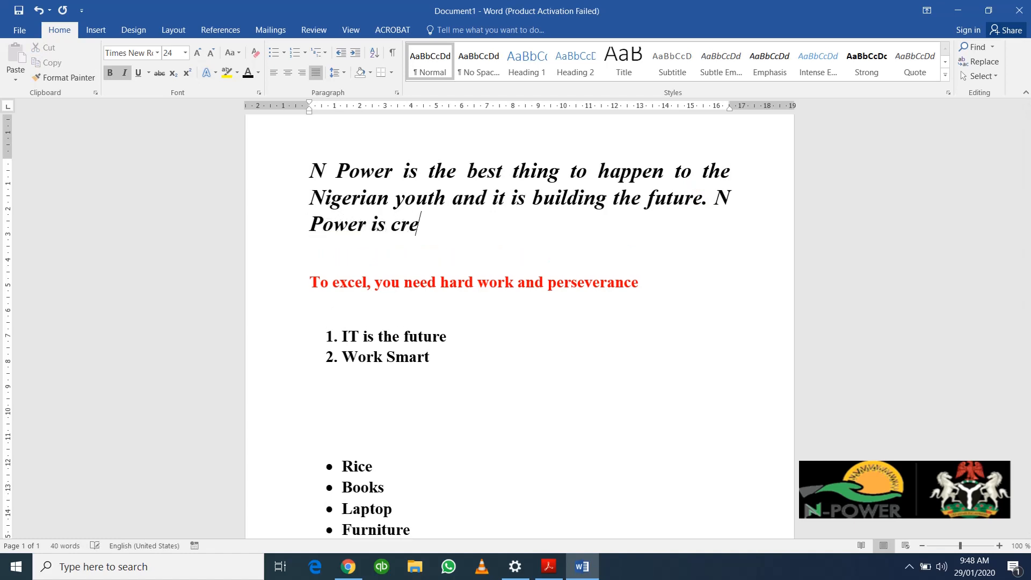
pyautogui.write('ated by the ')
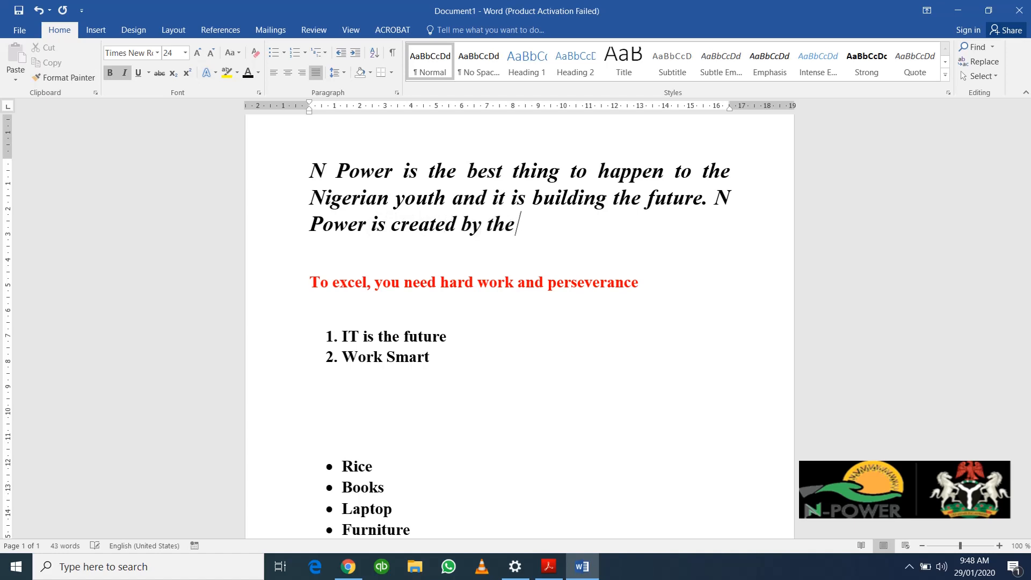
pyautogui.write('feder')
pyautogui.press('BackSpace')
pyautogui.write('eral go')
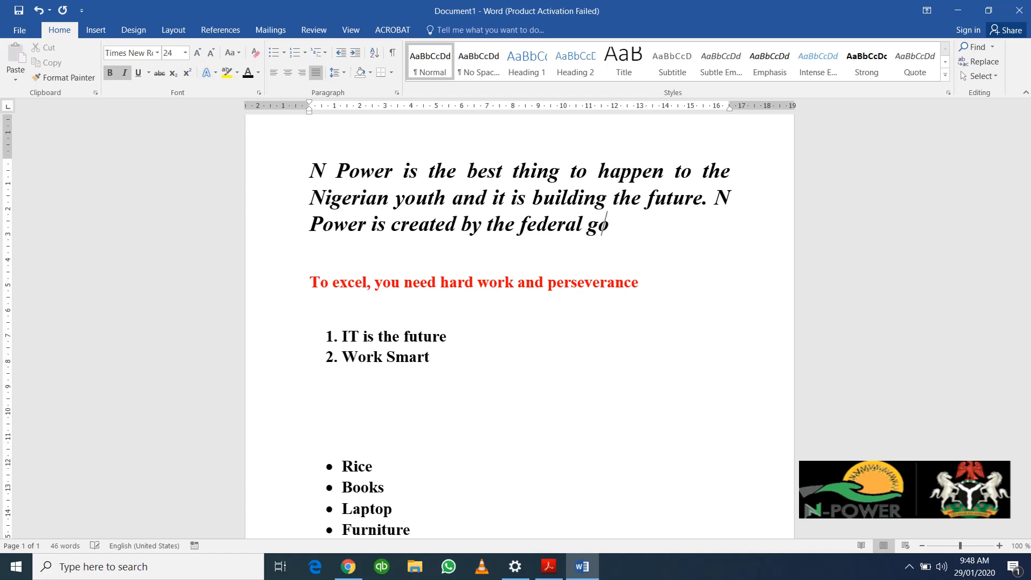
pyautogui.write('vernment to ')
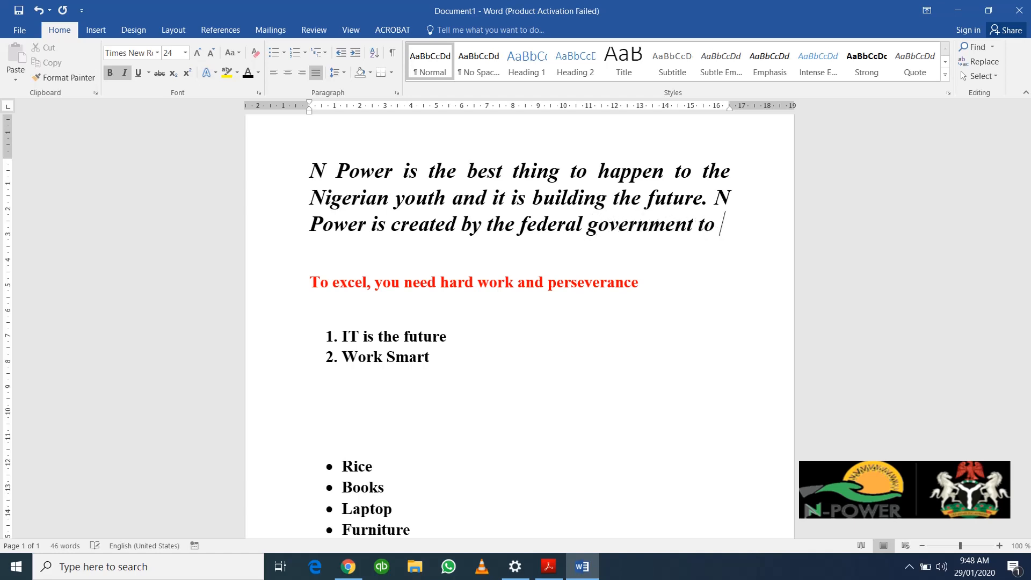
pyautogui.write('equi')
pyautogui.press('BackSpace')
pyautogui.write('ui')
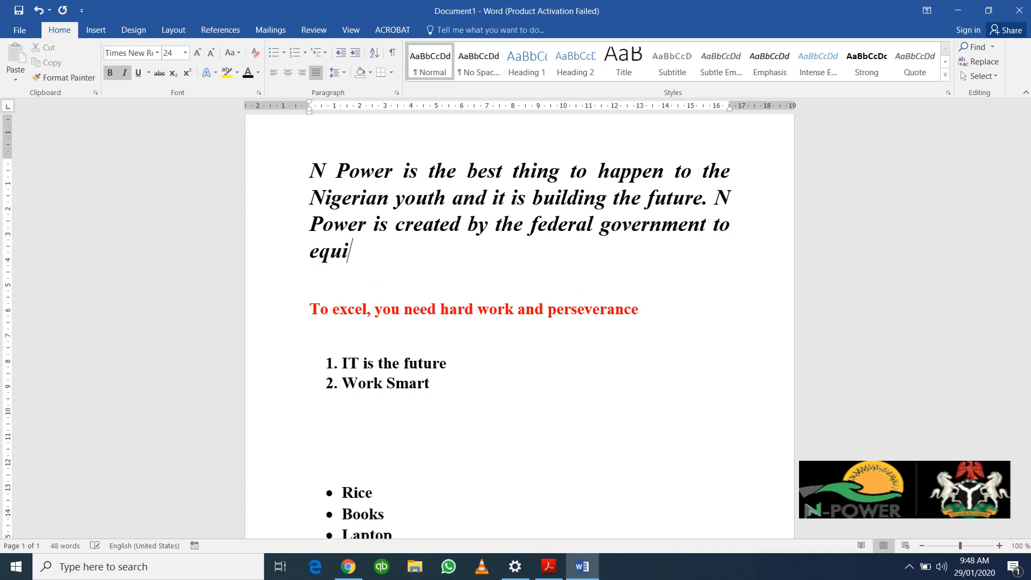
pyautogui.write('p the yo')
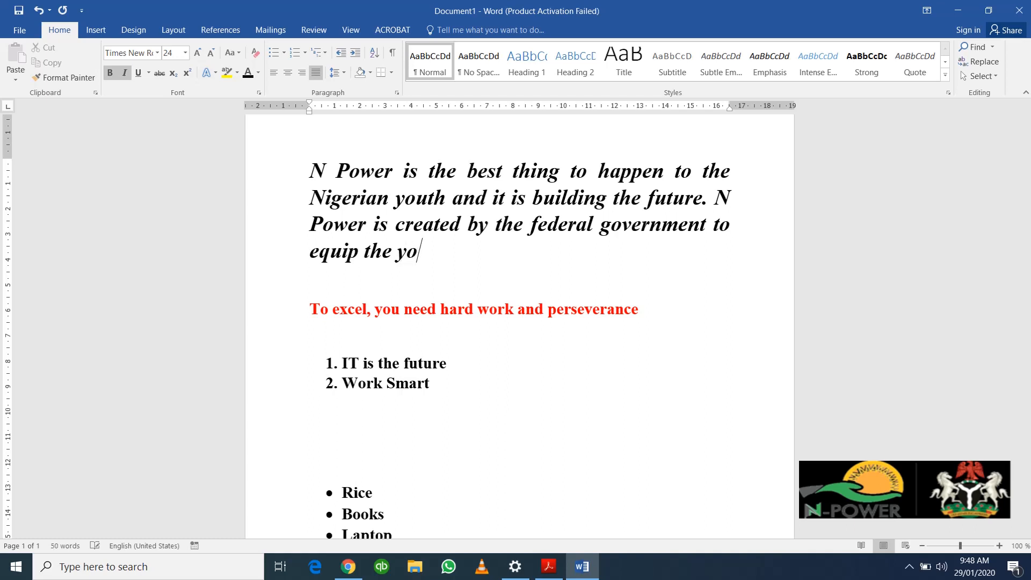
pyautogui.write('uth.')
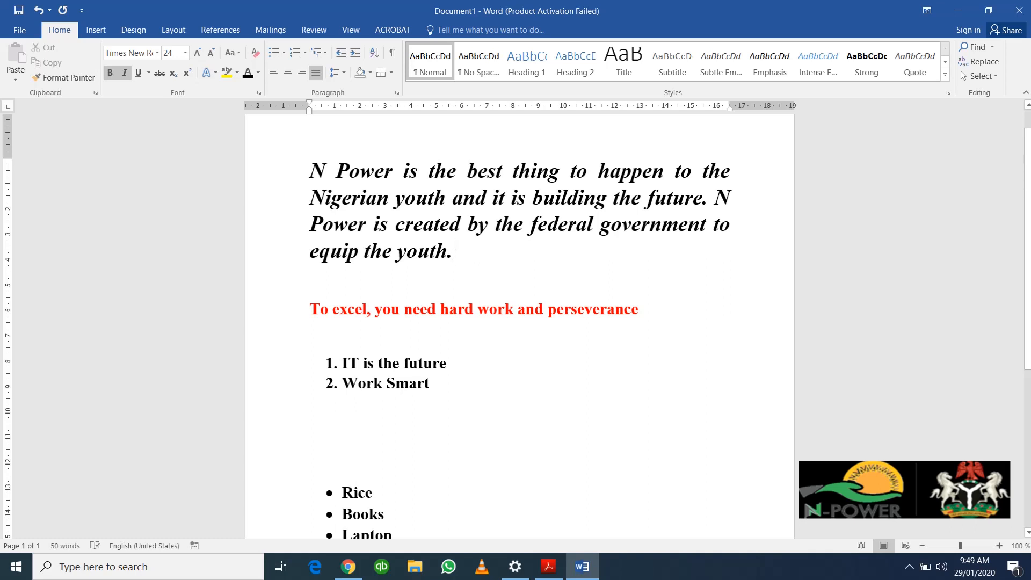
# Step: Set the whole N Power paragraph's line spacing to 1.5
pyautogui.click(344, 72)
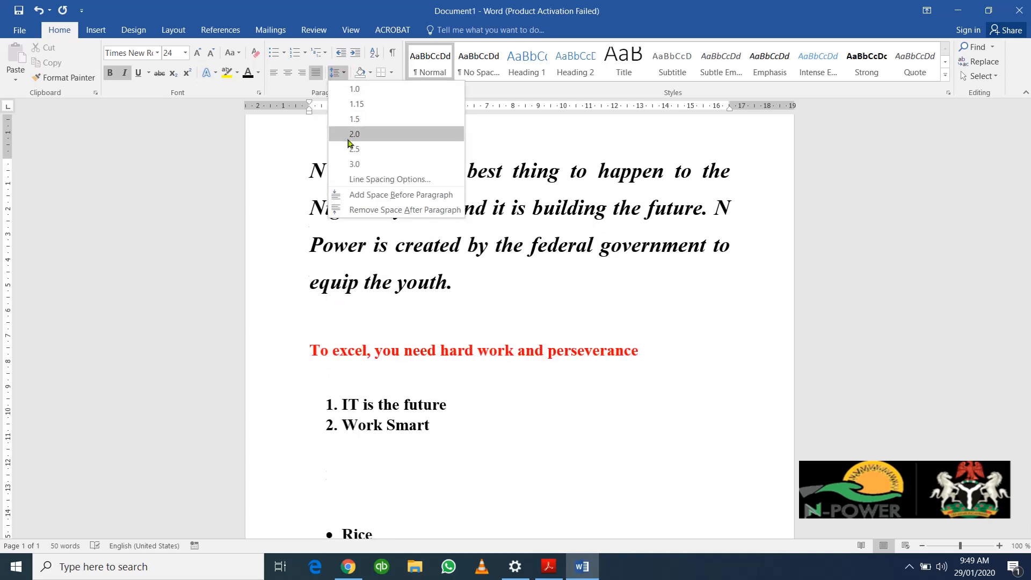
pyautogui.click(576, 221)
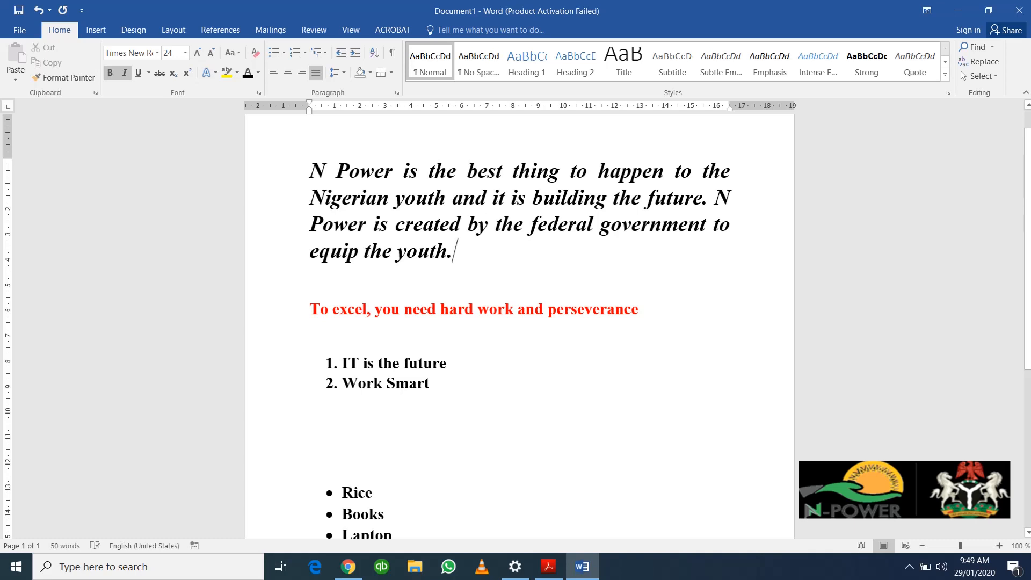
pyautogui.moveTo(310, 171); pyautogui.dragTo(461, 252)
pyautogui.click(339, 71)
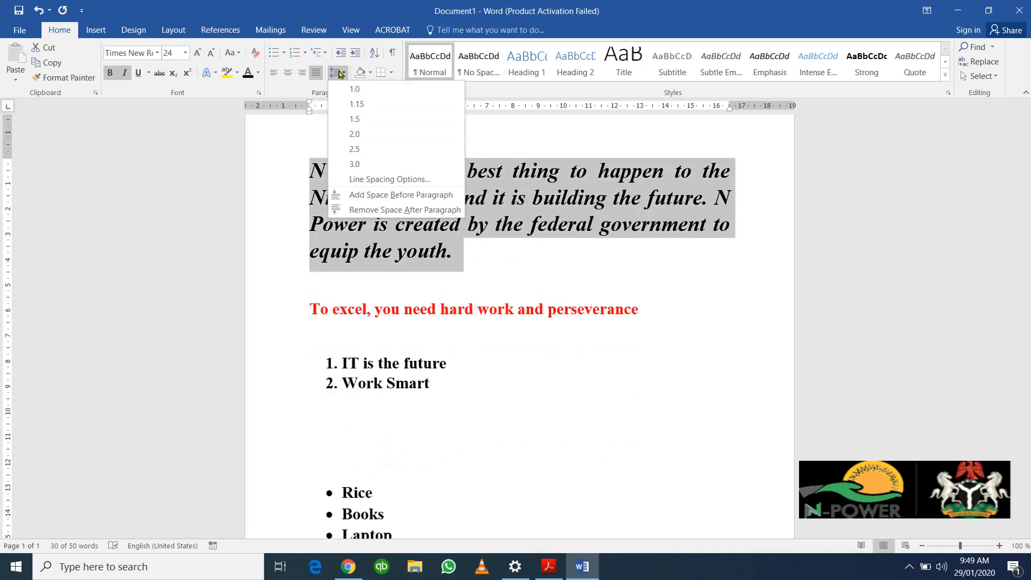
pyautogui.click(359, 103)
pyautogui.click(342, 73)
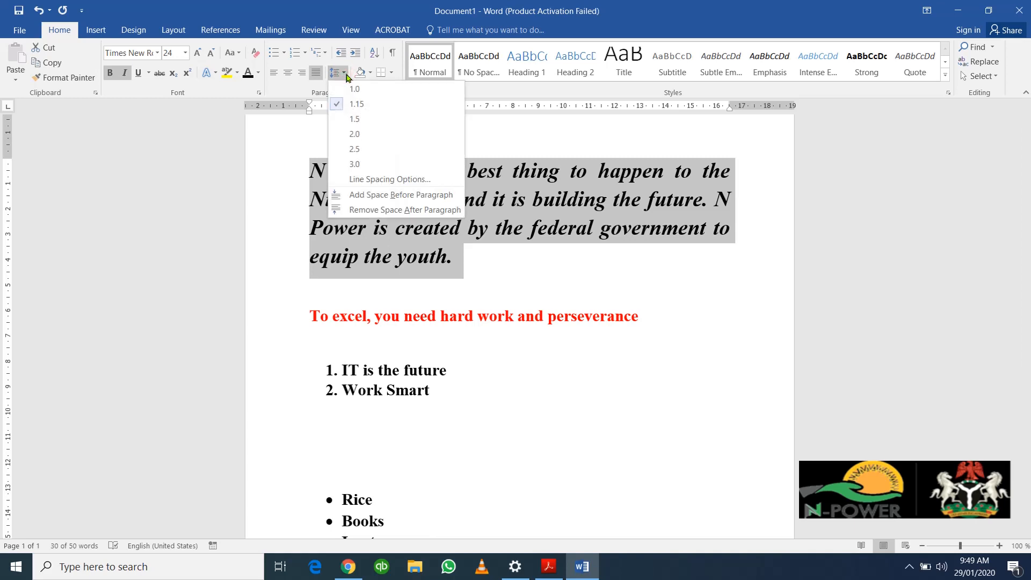
pyautogui.click(352, 119)
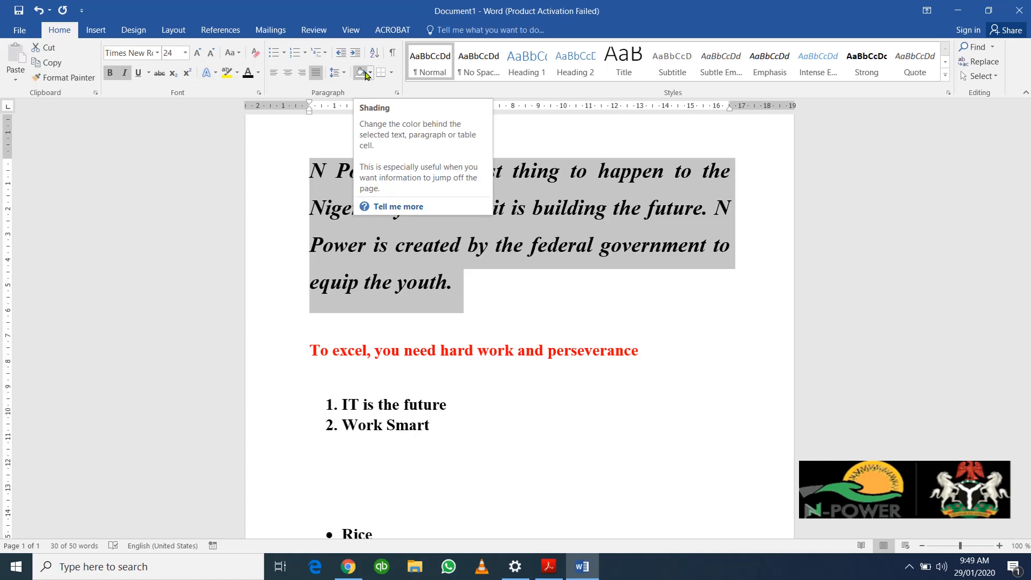
pyautogui.click(249, 137)
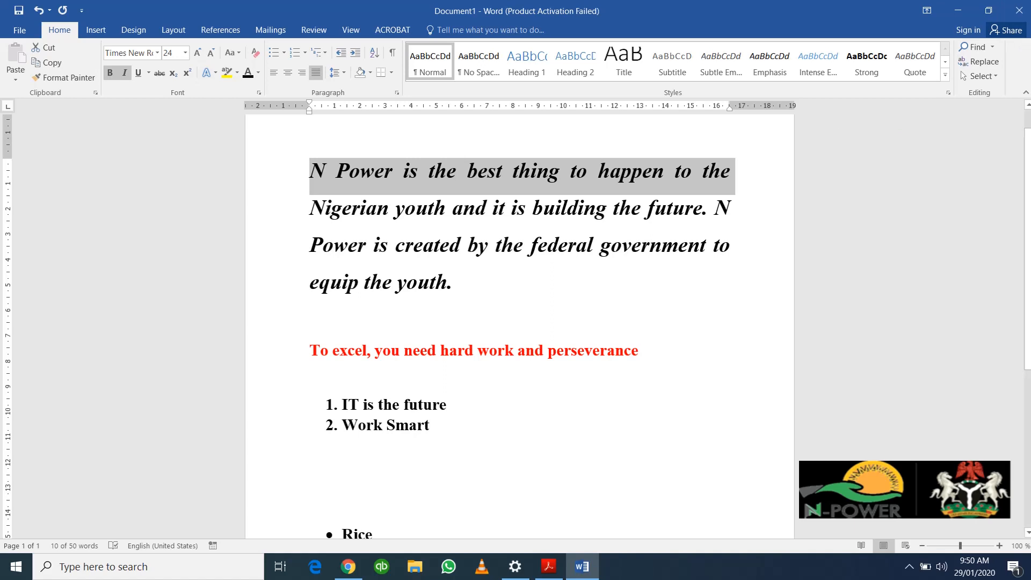
# Step: Search the document for 'created' to find its one match in the N Power paragraph
pyautogui.scroll(-5, 596, 298)
pyautogui.scroll(6, 594, 290)
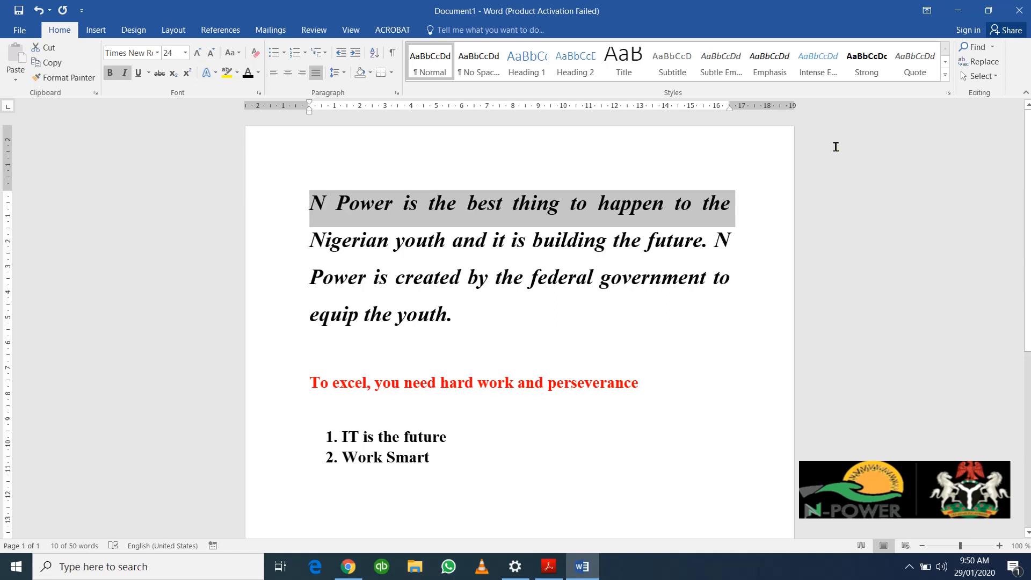
pyautogui.click(976, 47)
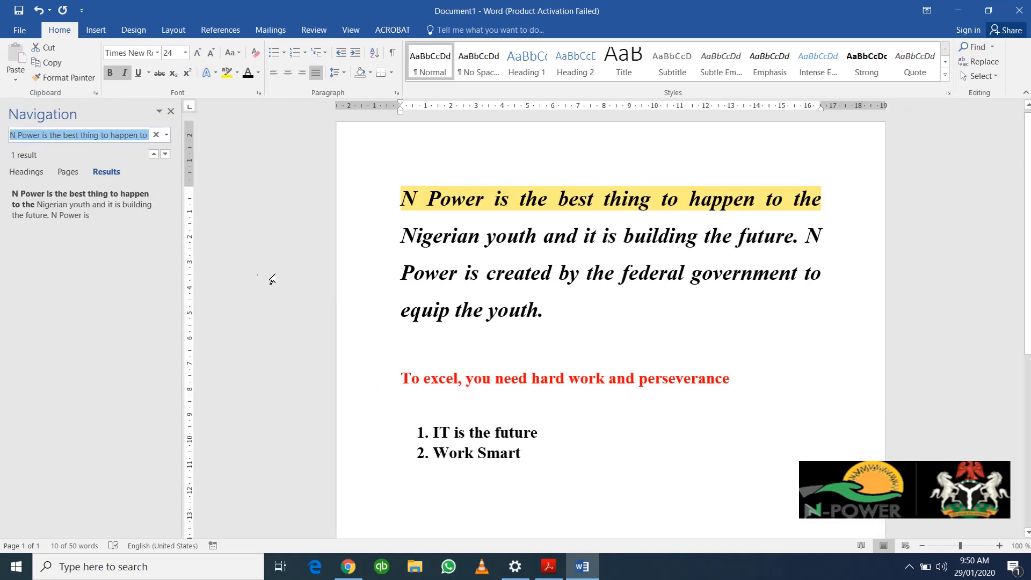
pyautogui.write('cre')
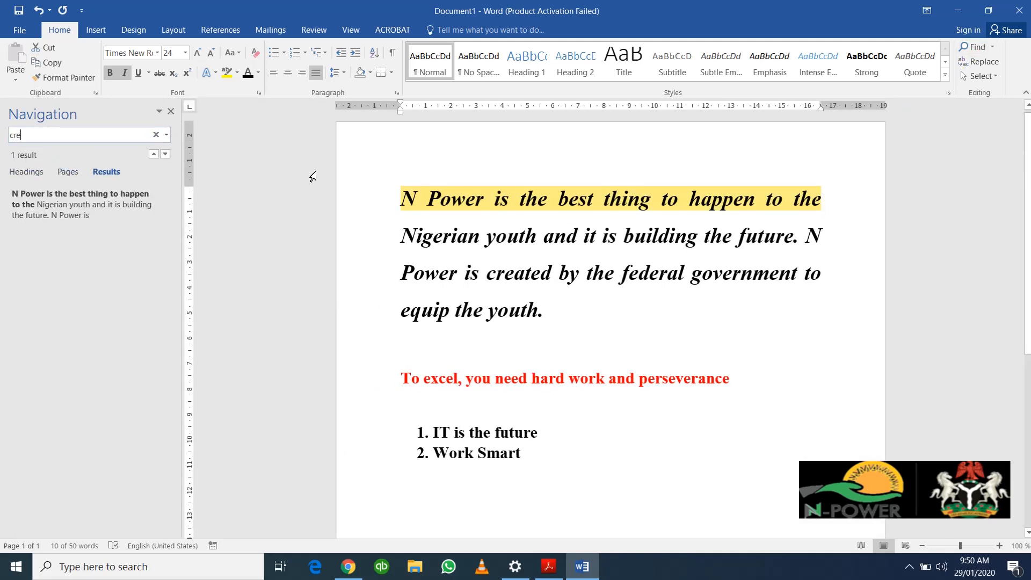